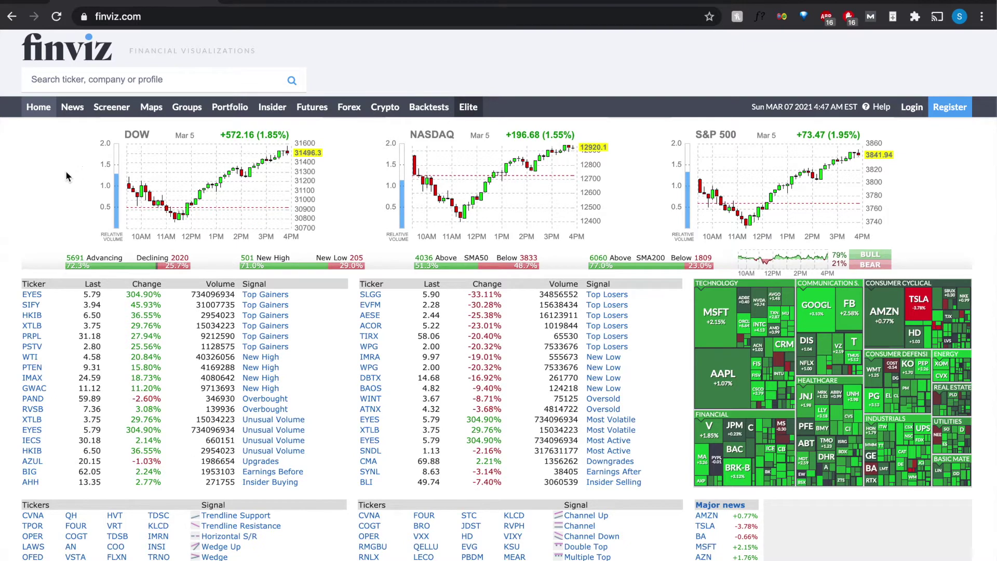
- Open the stock screener and show the complete set of descriptive, fundamental and technical filters
left_click(111, 110)
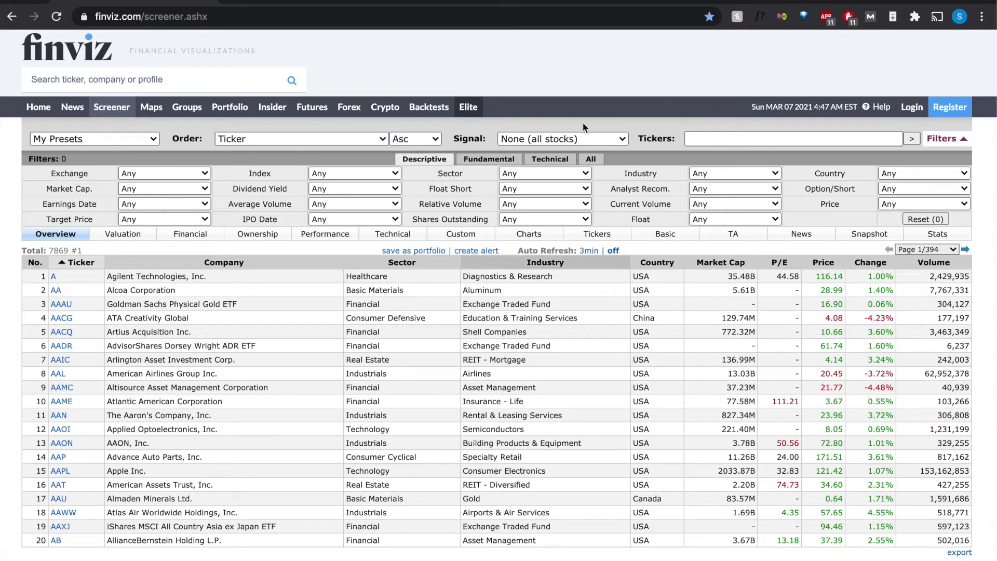
left_click(591, 159)
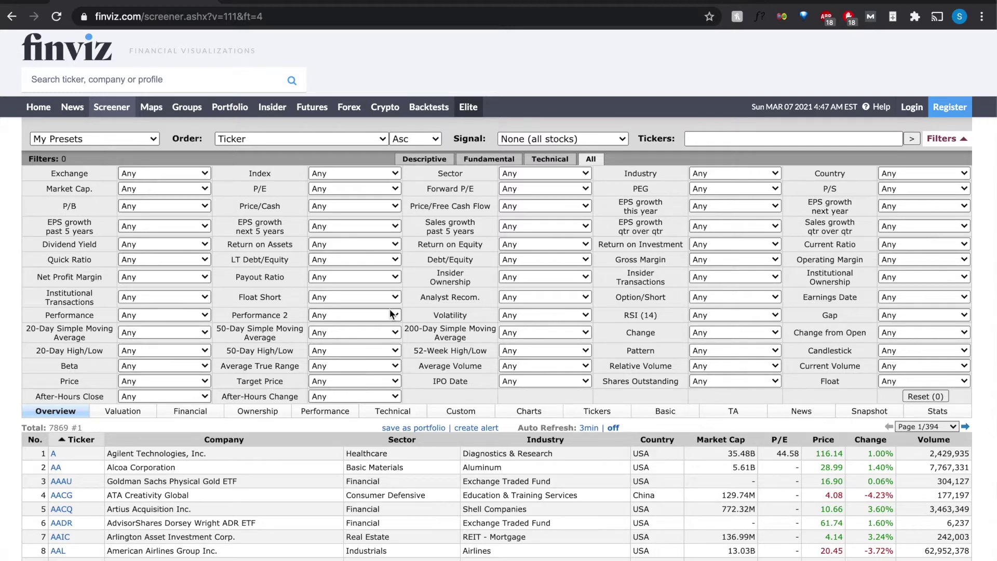
scroll(192, 292, "down", 1)
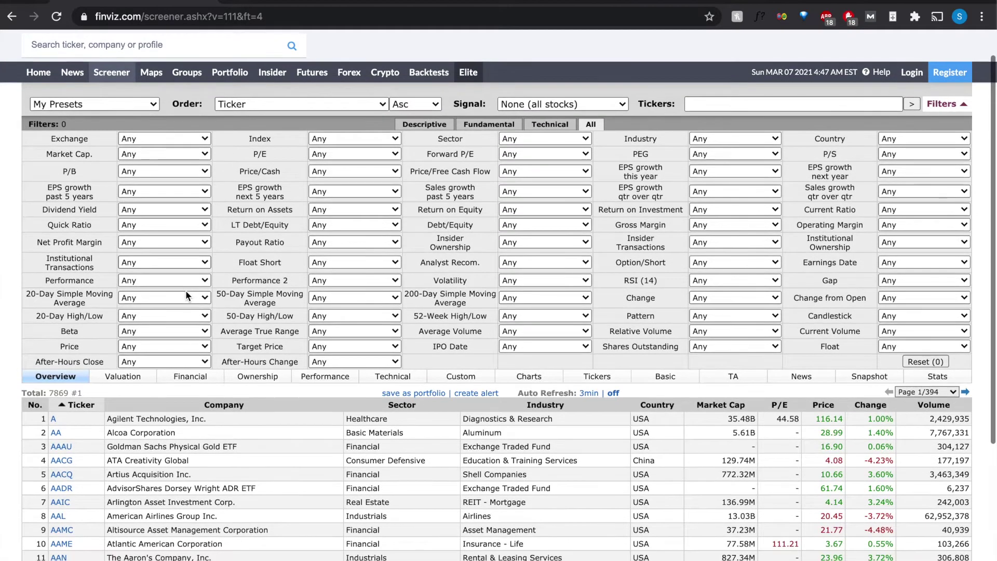
scroll(186, 293, "down", 1)
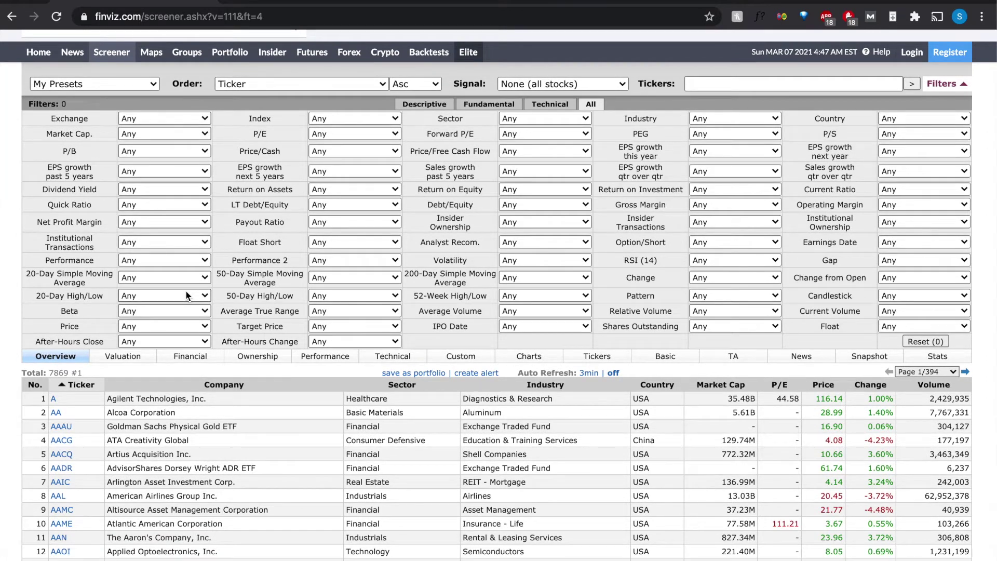
mouse_move(265, 315)
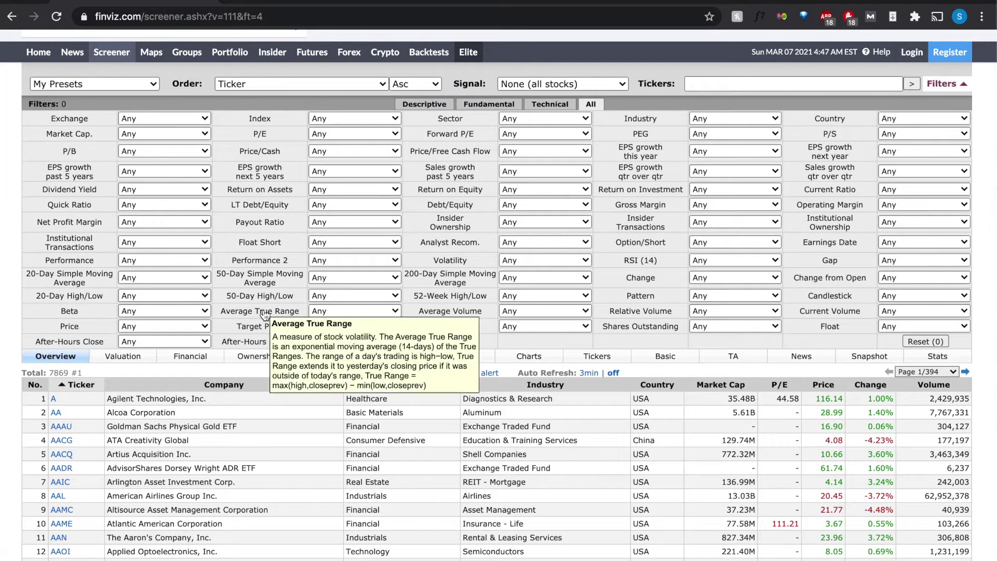
- Filter the stocks to a price Under $50, country USA and index S&P 500
left_click(171, 327)
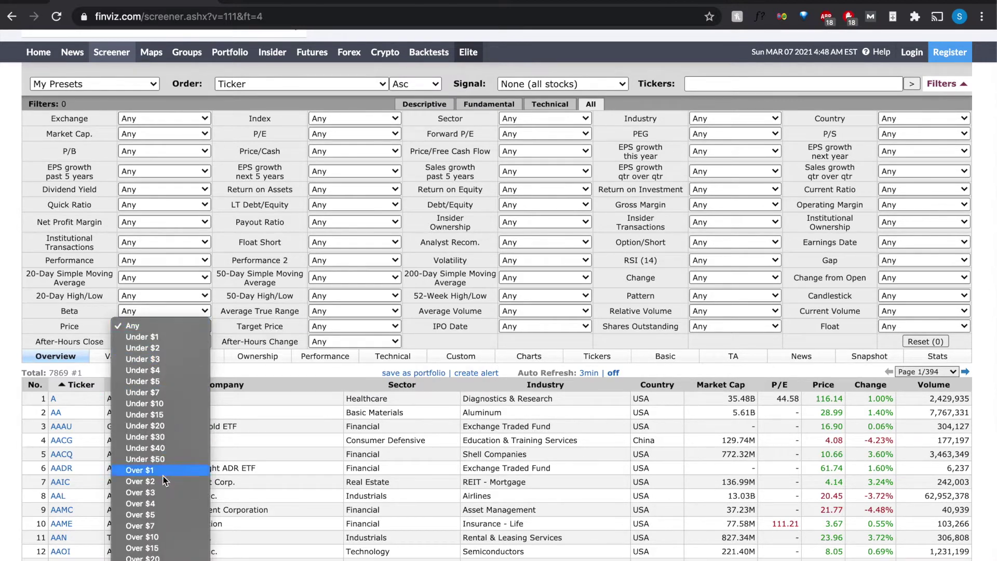
left_click(165, 459)
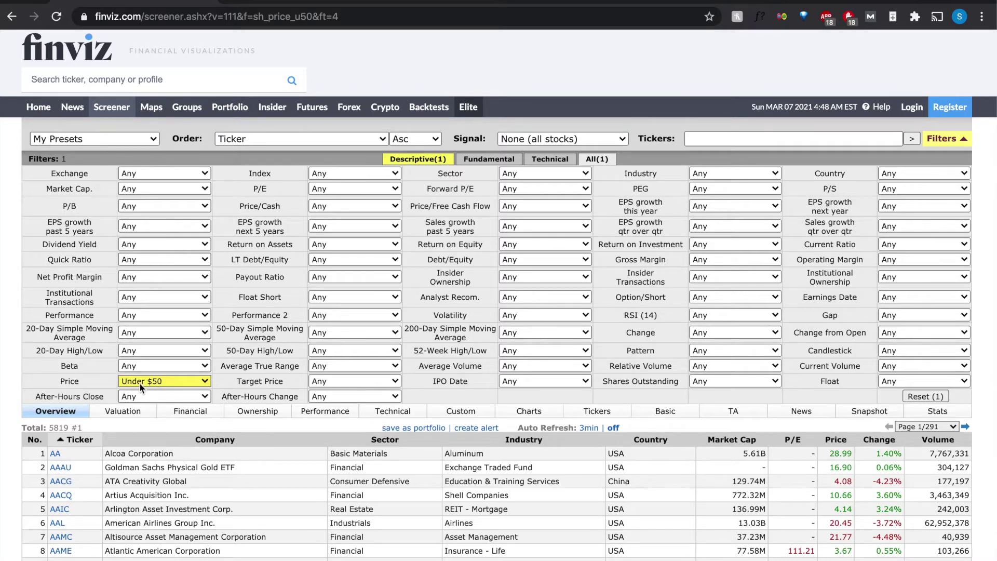
left_click(924, 174)
left_click(920, 184)
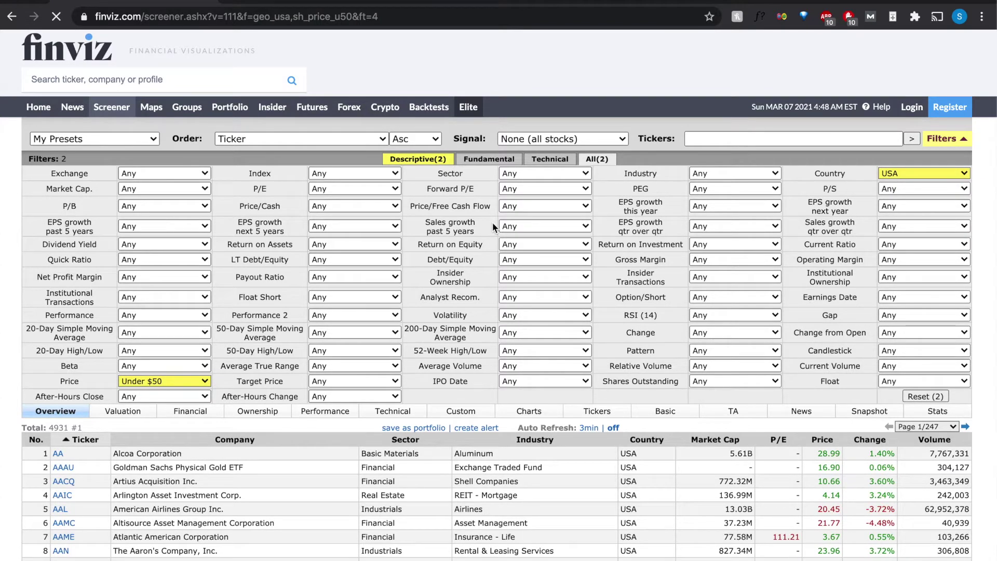
left_click(357, 173)
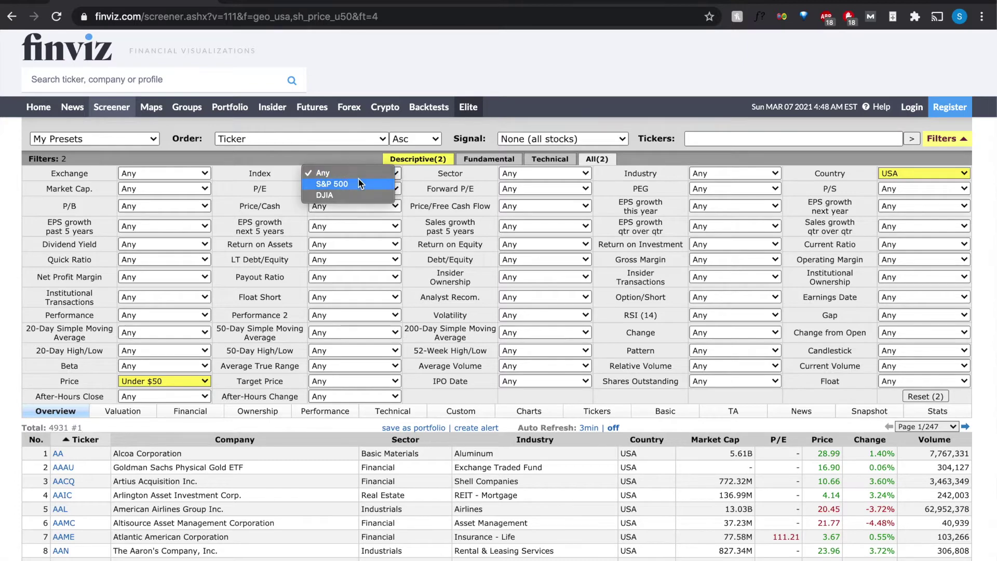
left_click(362, 182)
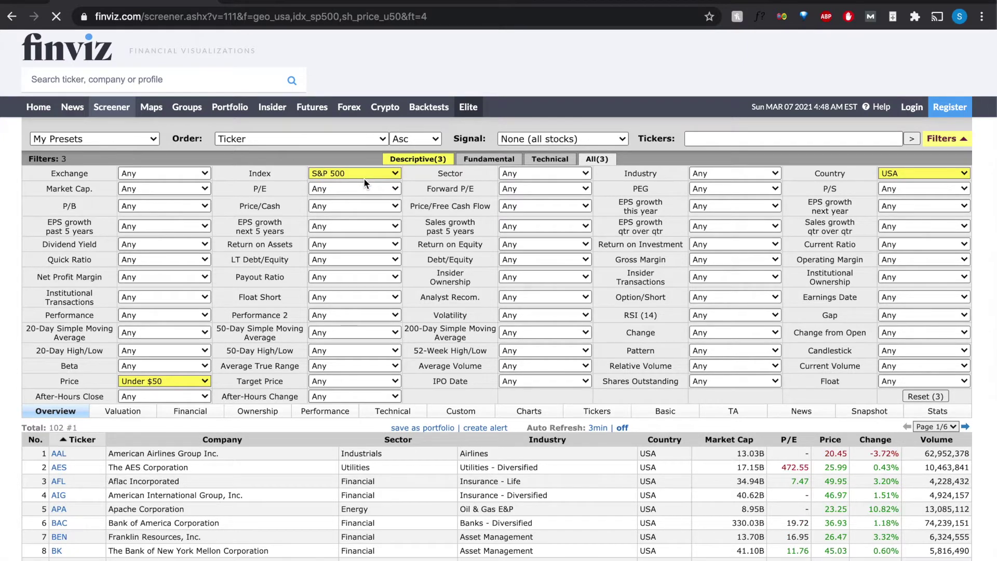
- Look through the first page of filtered stocks and switch the results to the Charts view
scroll(287, 420, "down", 3)
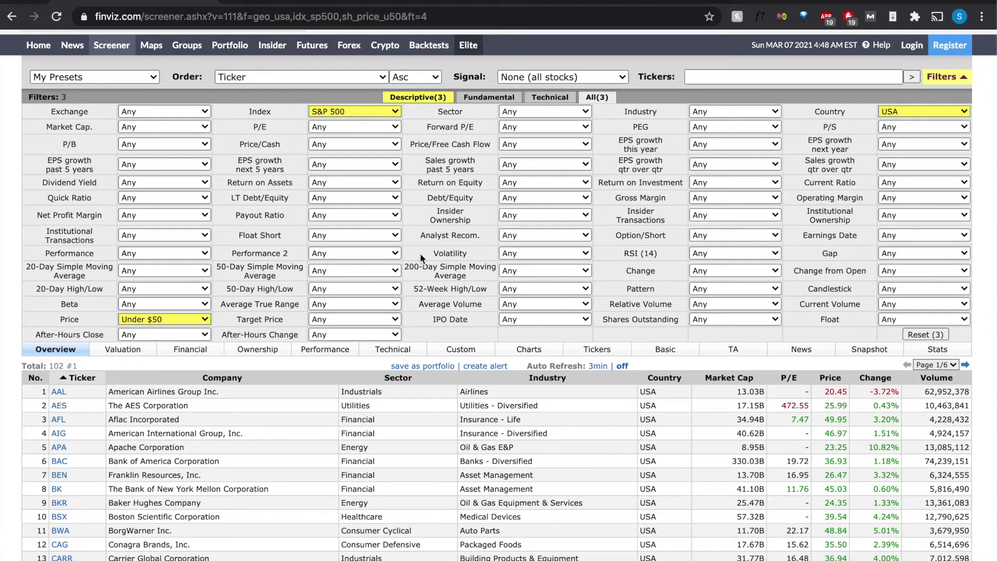
scroll(420, 256, "down", 2)
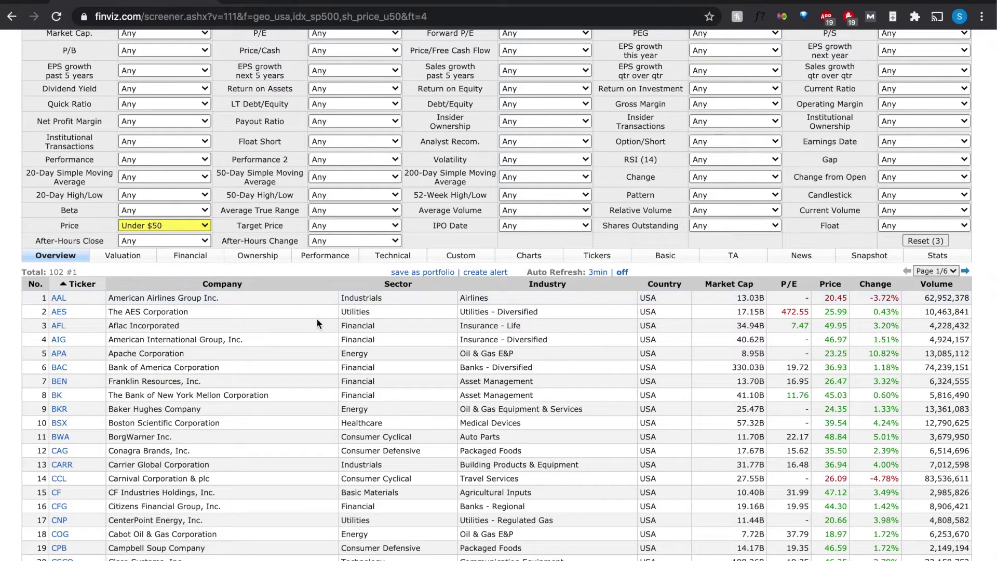
scroll(316, 318, "up", 1)
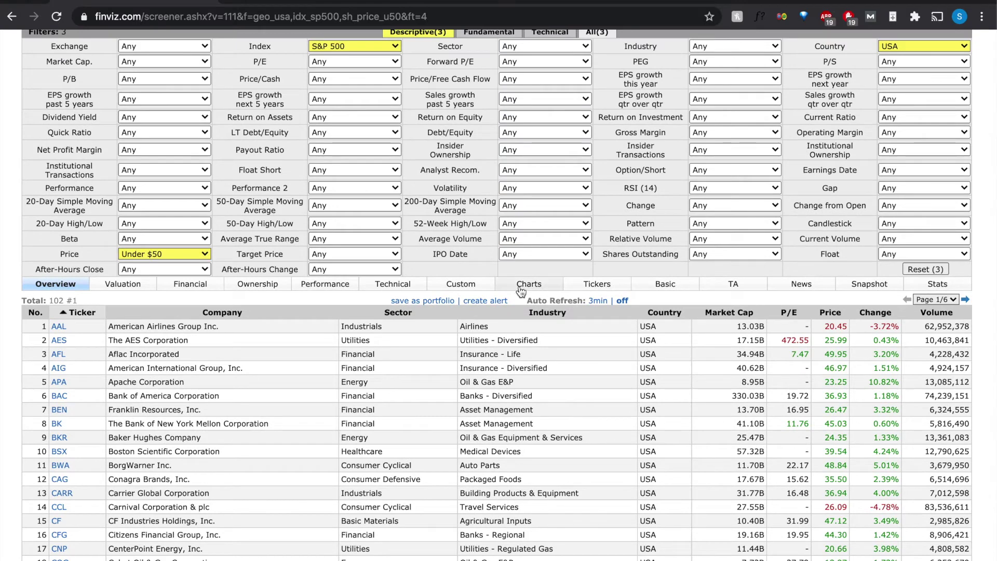
scroll(356, 332, "down", 2)
scroll(356, 332, "up", 1)
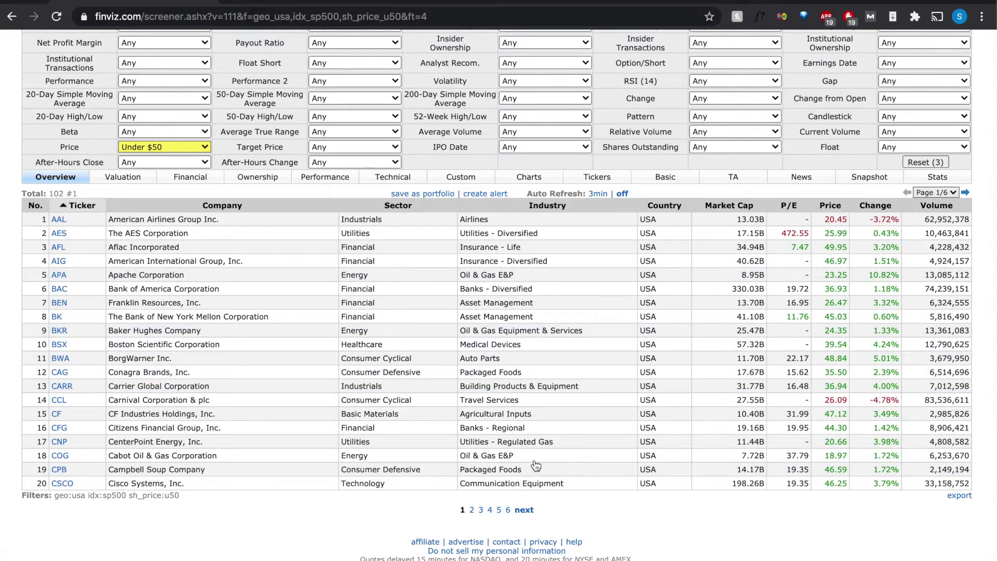
left_click(528, 178)
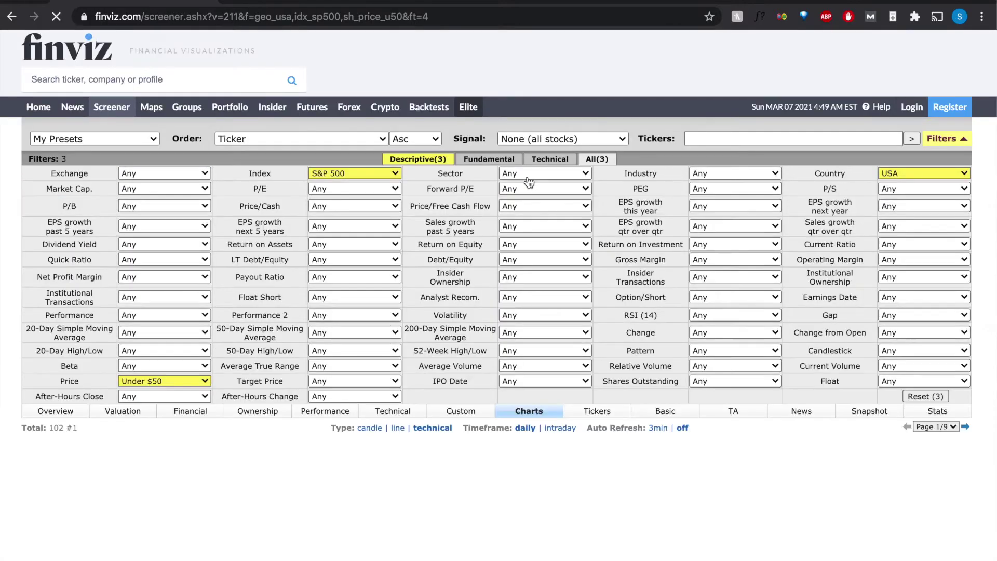
- Examine the daily technical charts of the stocks on the first results page
scroll(519, 254, "down", 5)
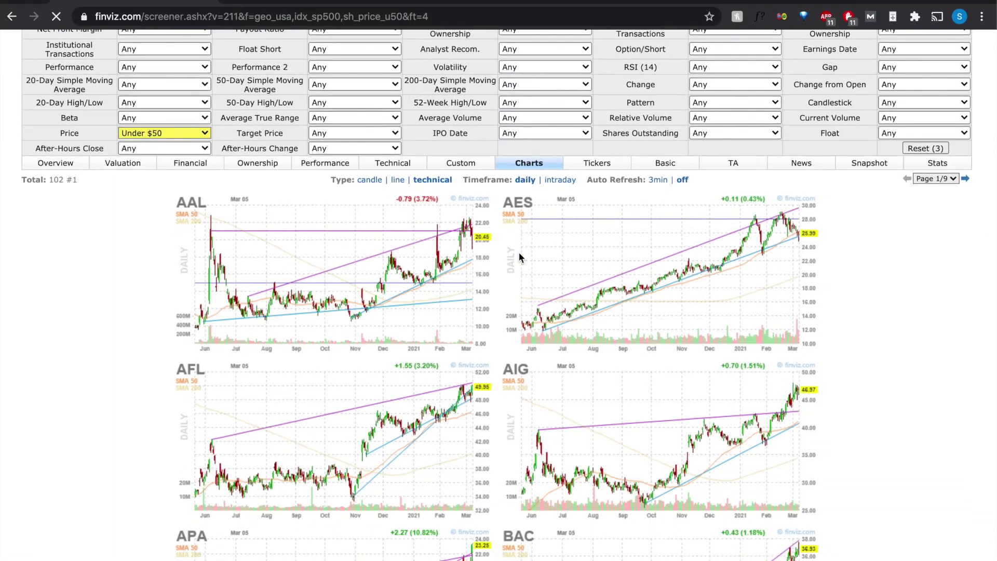
mouse_move(649, 272)
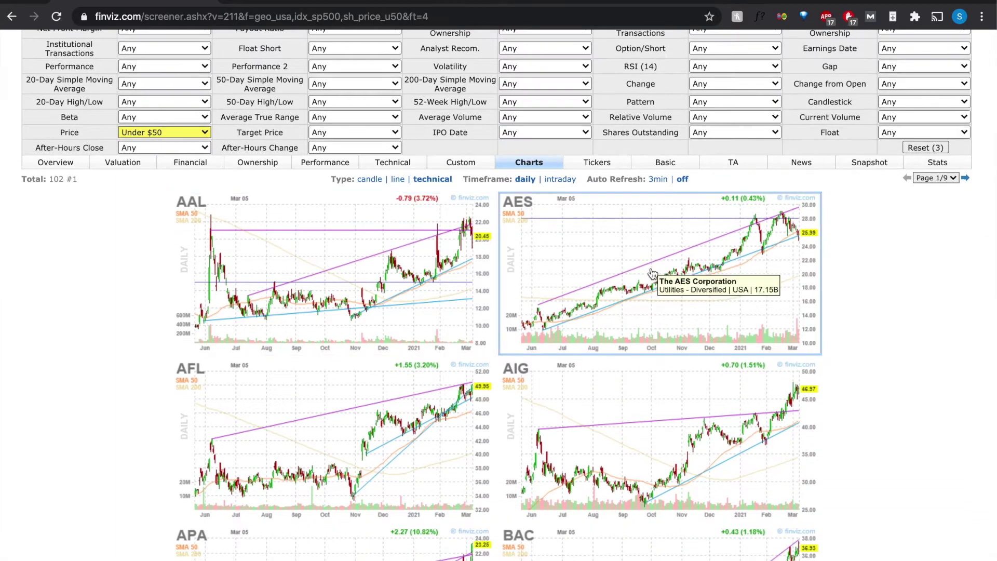
scroll(652, 273, "down", 1)
scroll(651, 274, "down", 13)
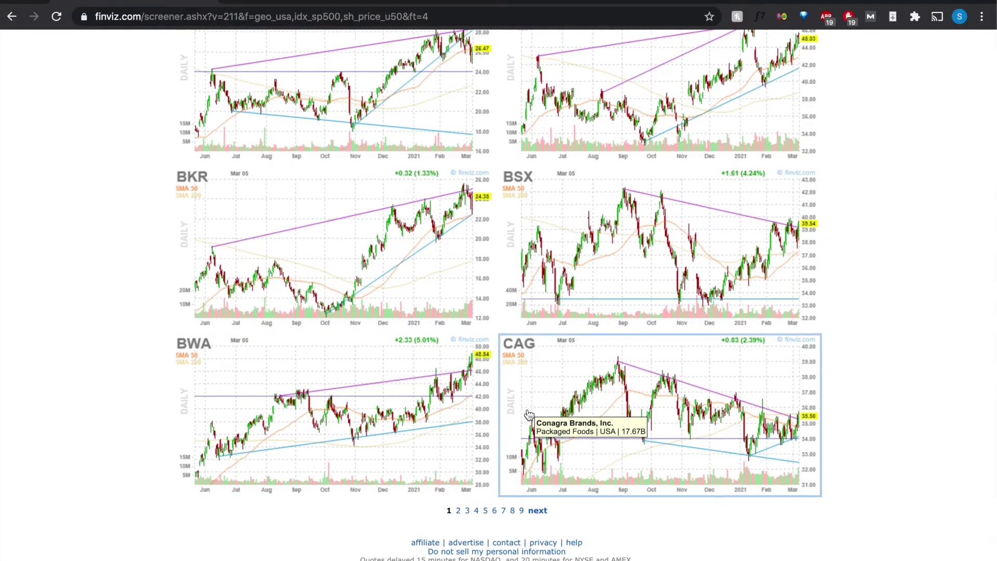
scroll(529, 414, "up", 6)
scroll(528, 414, "up", 7)
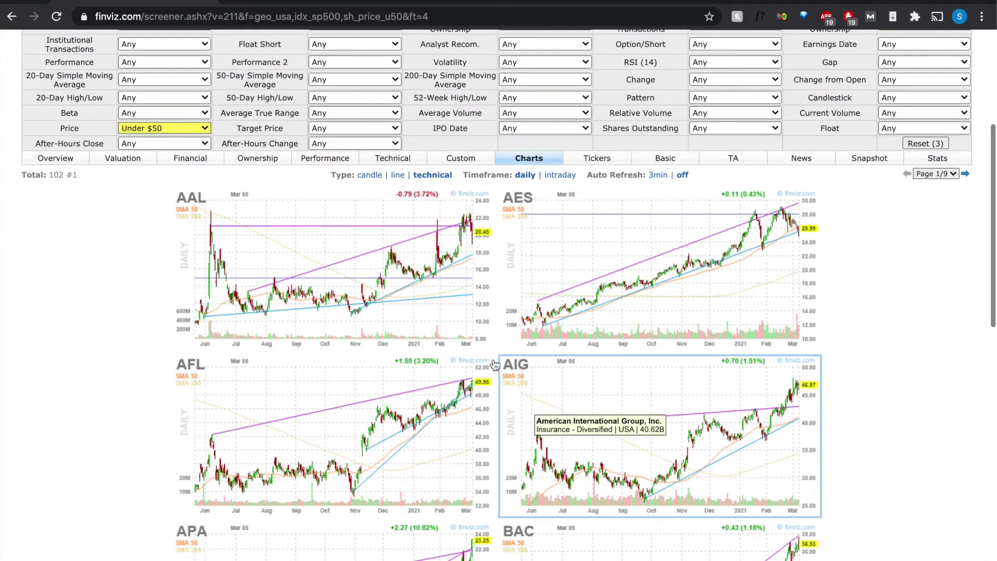
scroll(435, 338, "down", 6)
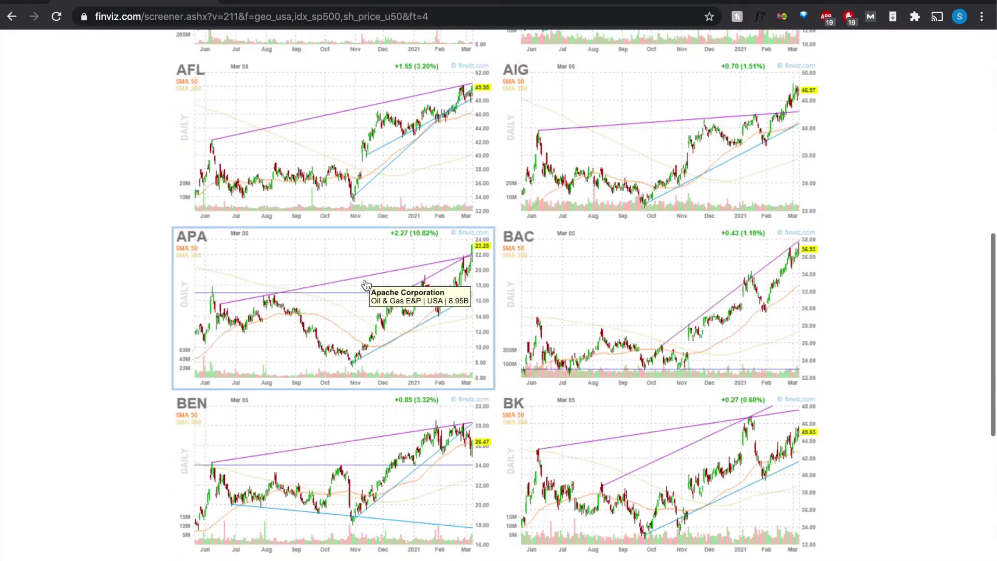
scroll(435, 337, "down", 4)
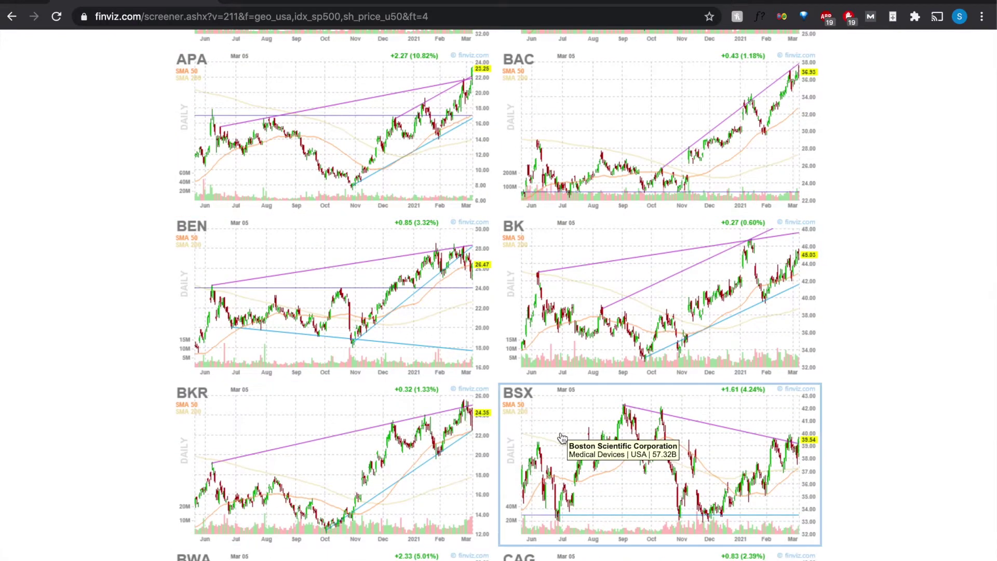
scroll(563, 438, "down", 3)
scroll(562, 439, "down", 2)
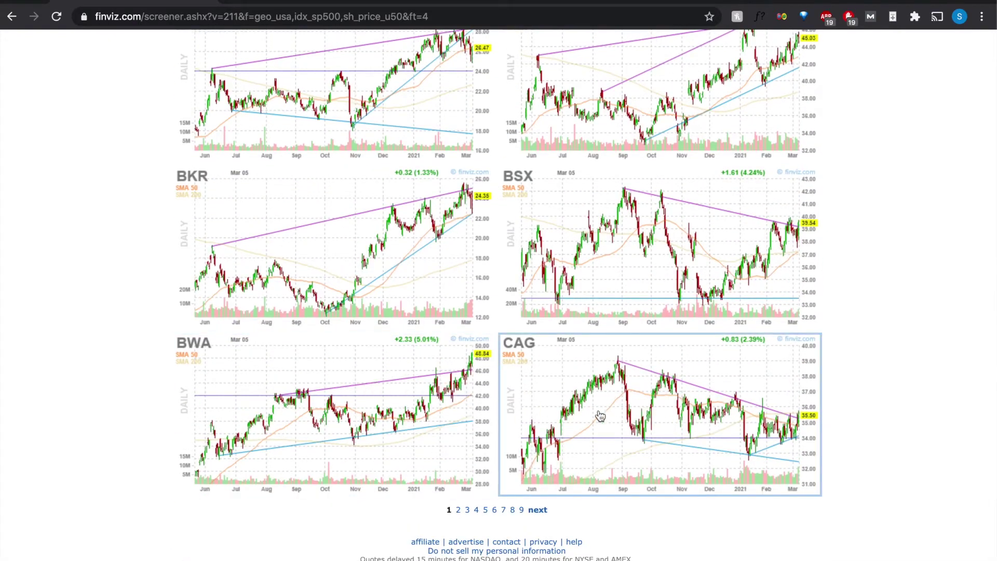
scroll(542, 440, "up", 13)
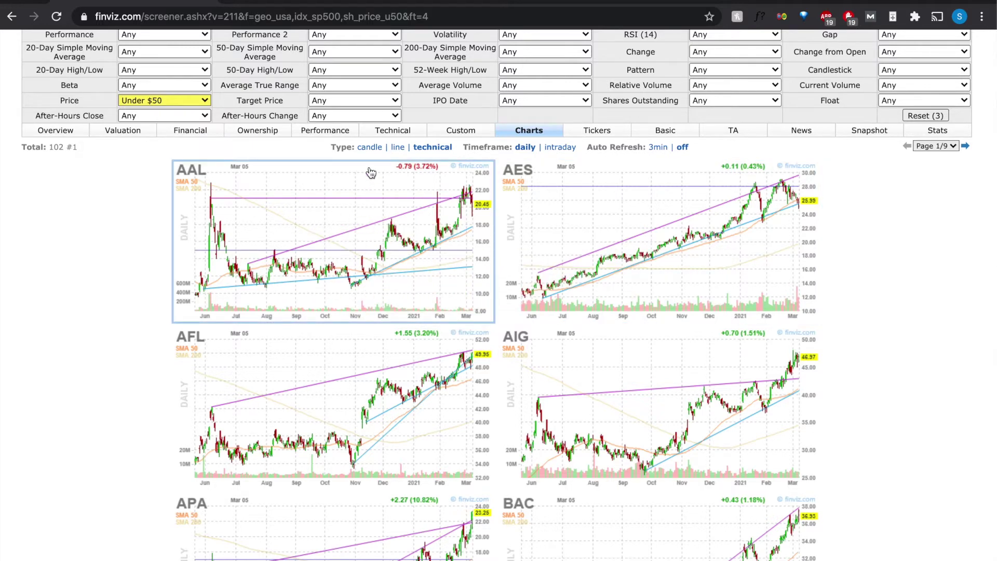
- Change the chart type to candle and look through the daily candlestick charts on the first page
left_click(371, 147)
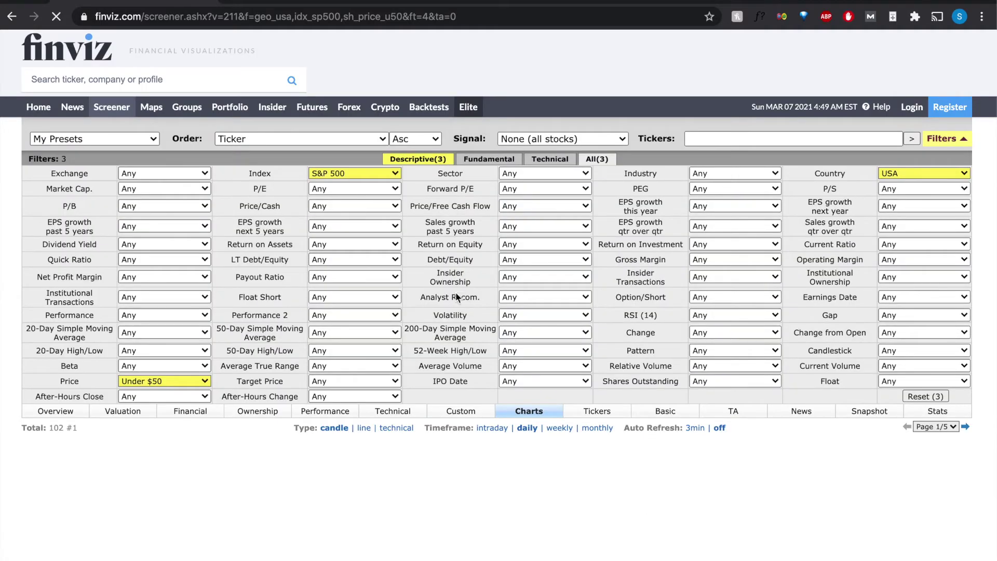
scroll(491, 385, "down", 4)
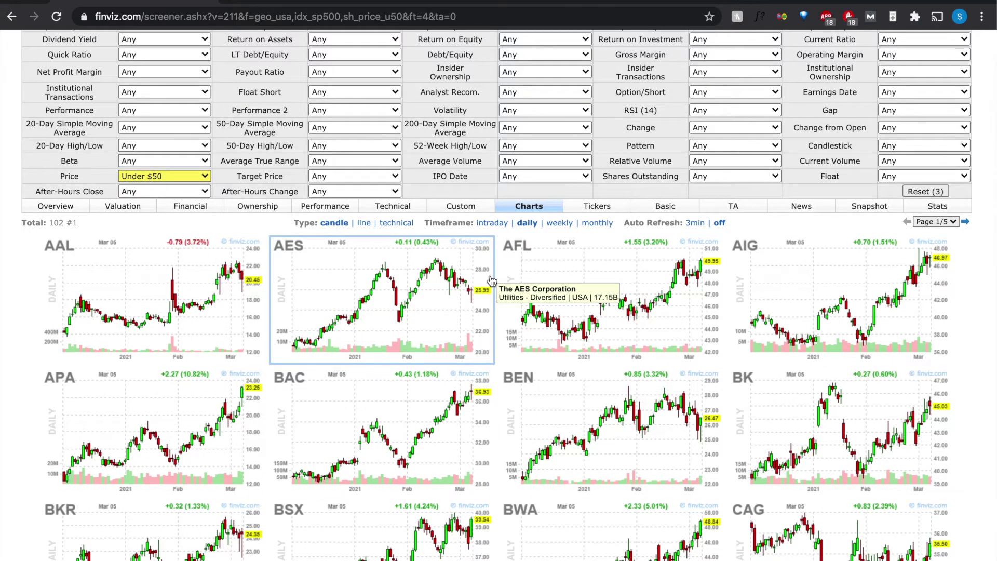
scroll(491, 281, "down", 2)
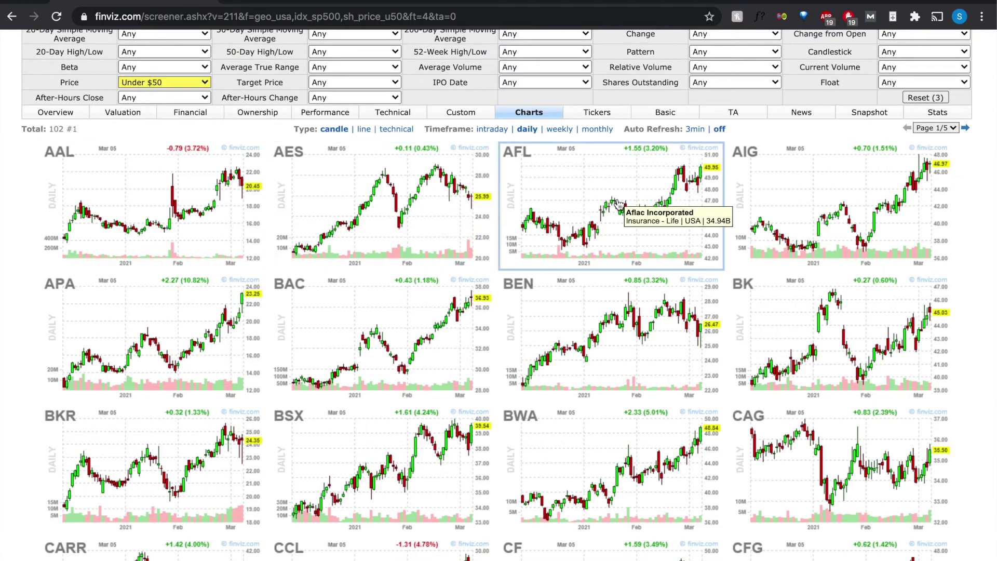
scroll(819, 208, "down", 4)
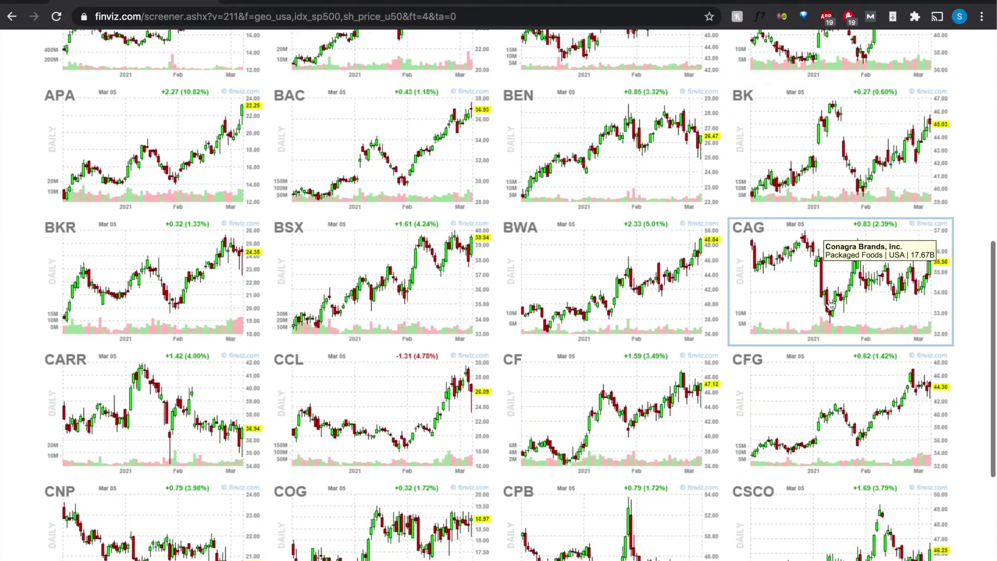
scroll(837, 333, "down", 5)
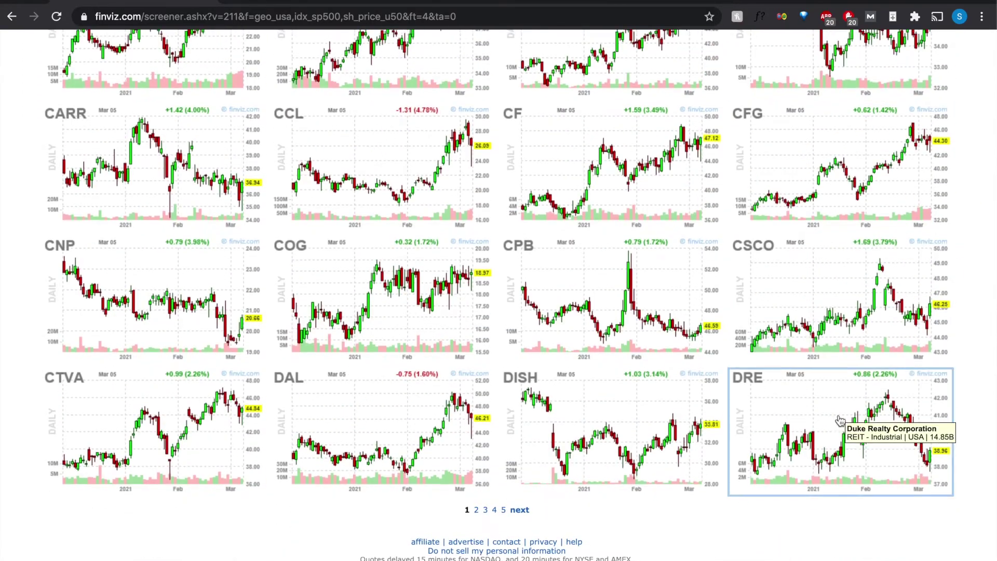
scroll(840, 419, "up", 9)
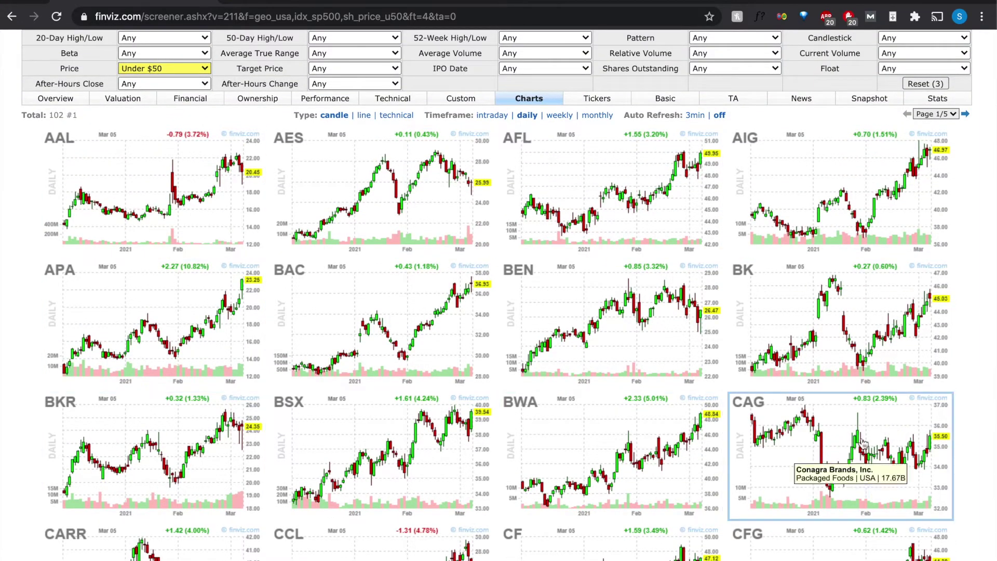
scroll(845, 449, "down", 9)
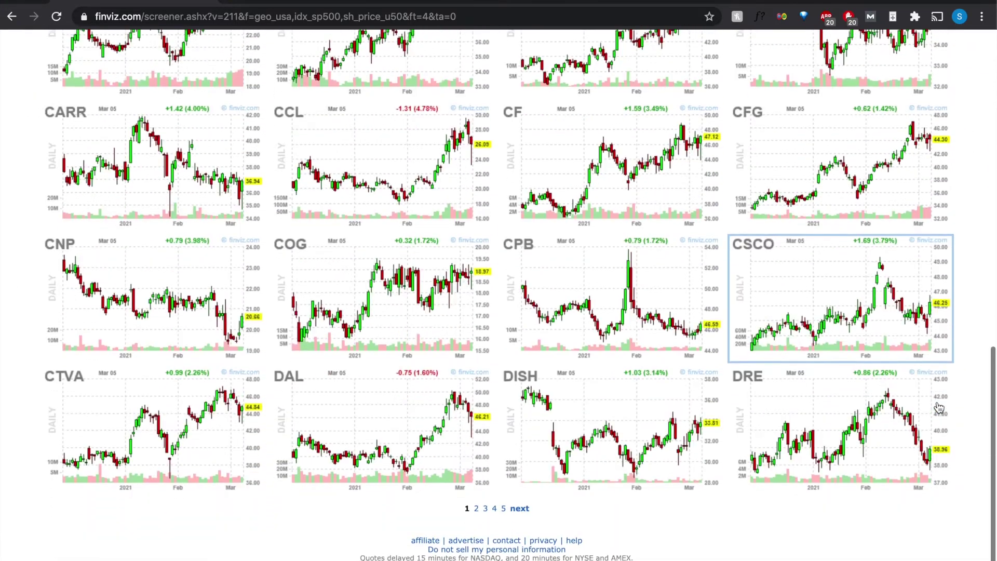
scroll(938, 408, "up", 12)
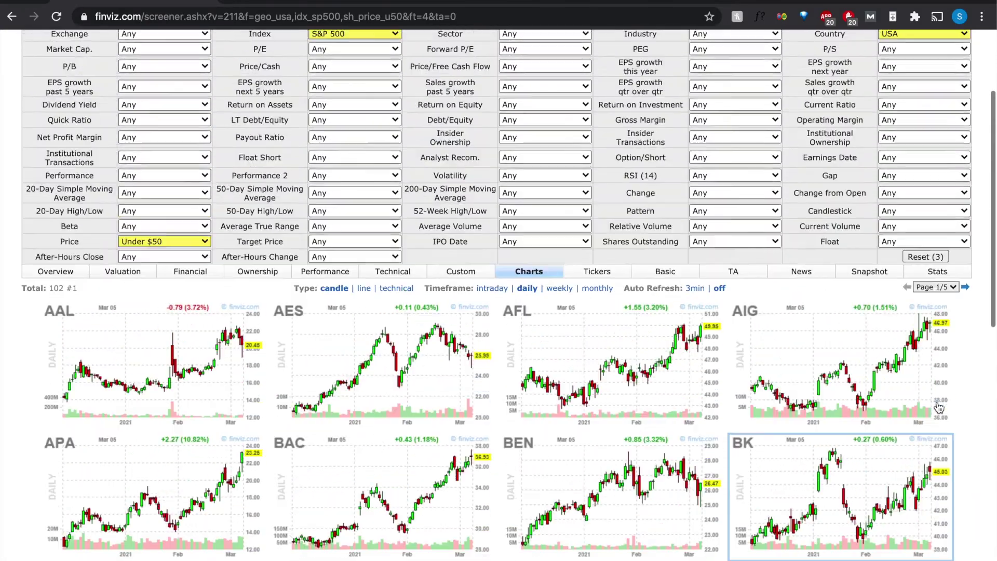
- Open the AAL quote page from its chart and examine the price chart, key statistics and analyst ratings
scroll(939, 408, "up", 2)
scroll(738, 416, "down", 5)
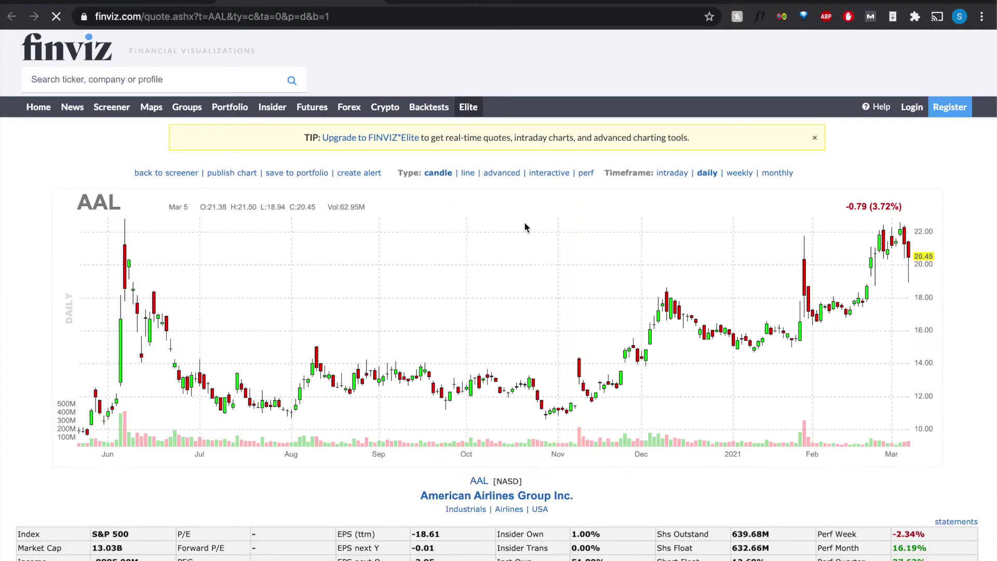
scroll(525, 227, "down", 2)
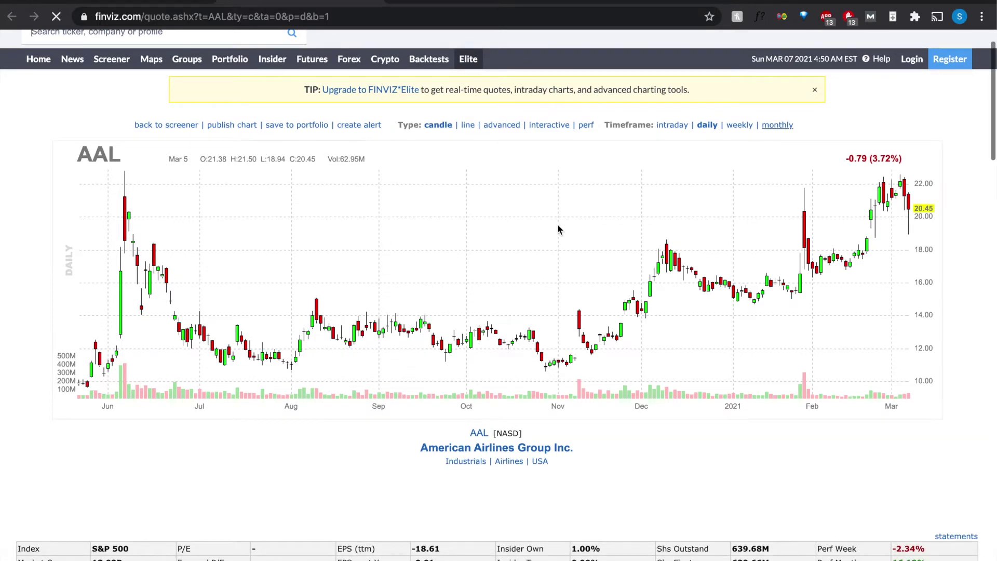
scroll(596, 231, "down", 3)
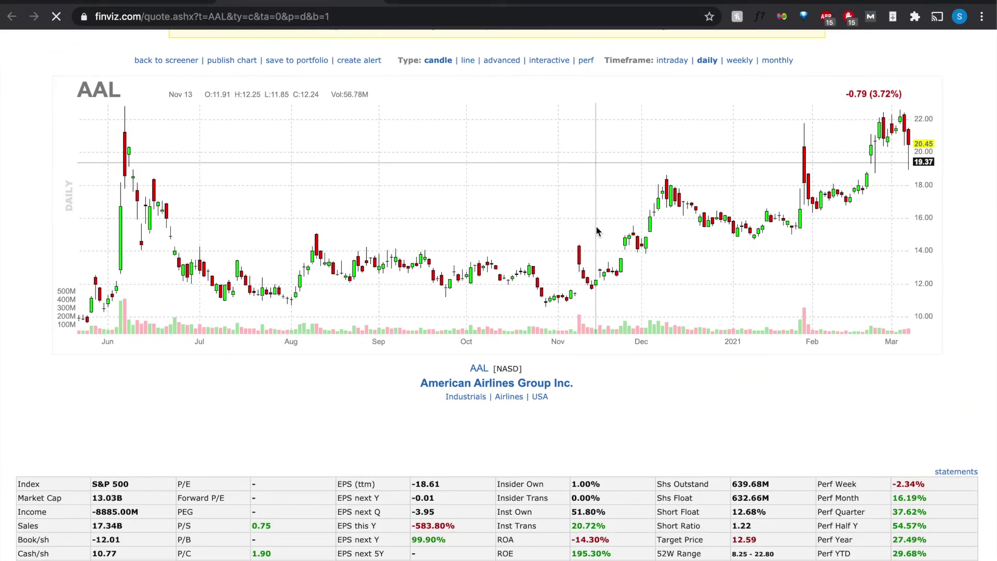
scroll(596, 231, "down", 4)
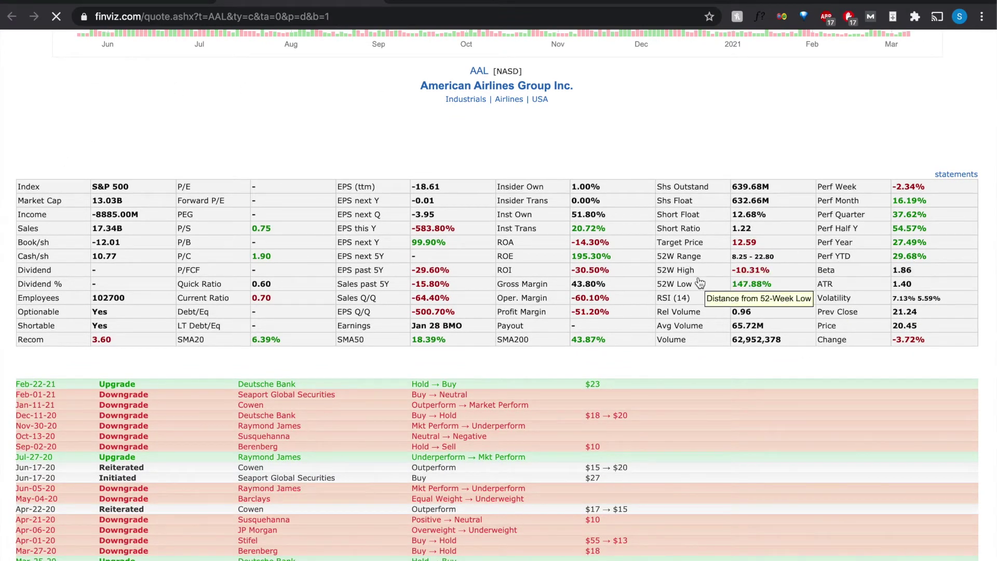
- Close the AAL quote page and look through the candlestick charts of the filtered stocks on the first page
left_click(130, 2)
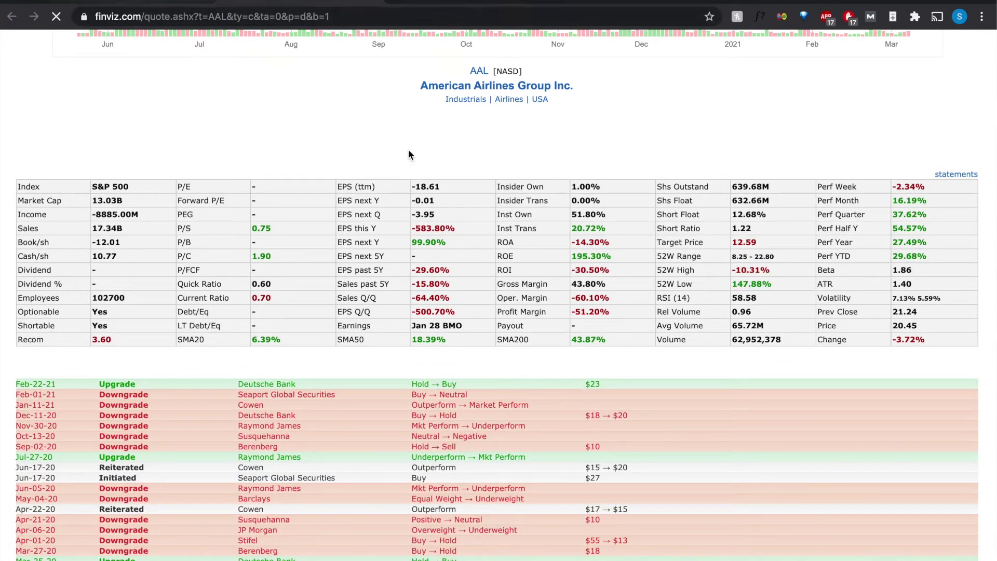
key("ctrl+w")
scroll(563, 279, "up", 3)
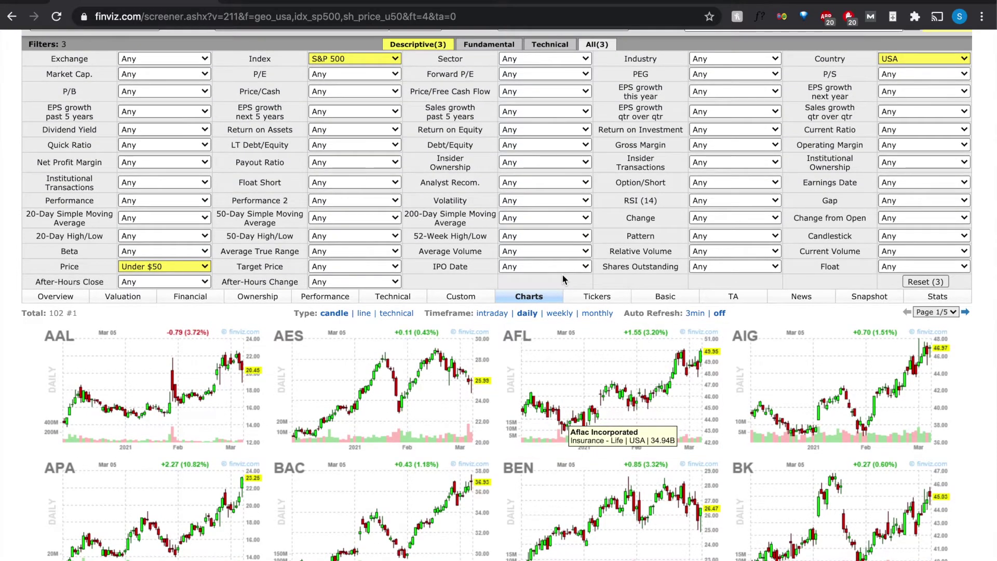
scroll(561, 279, "down", 3)
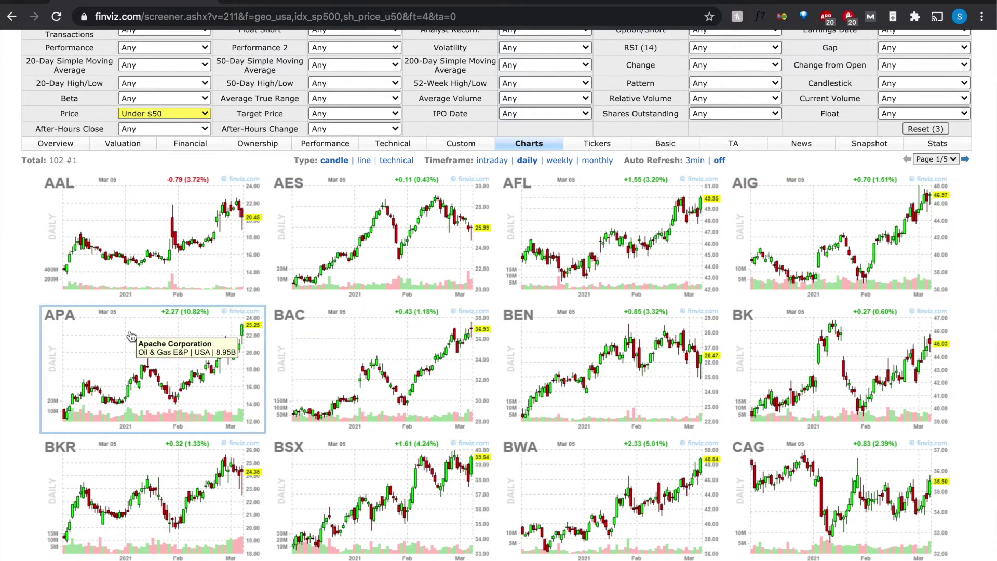
scroll(131, 336, "down", 4)
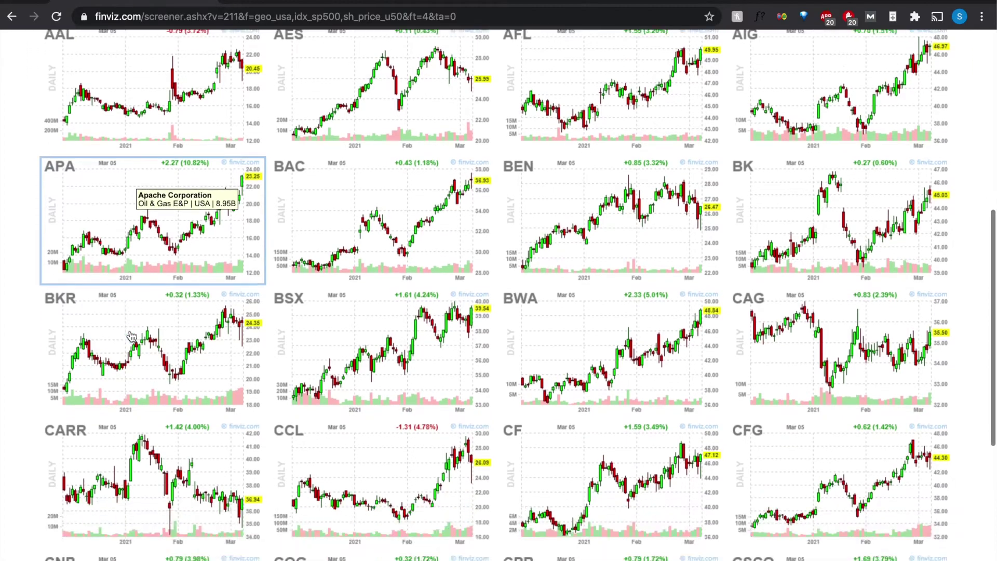
scroll(132, 337, "down", 5)
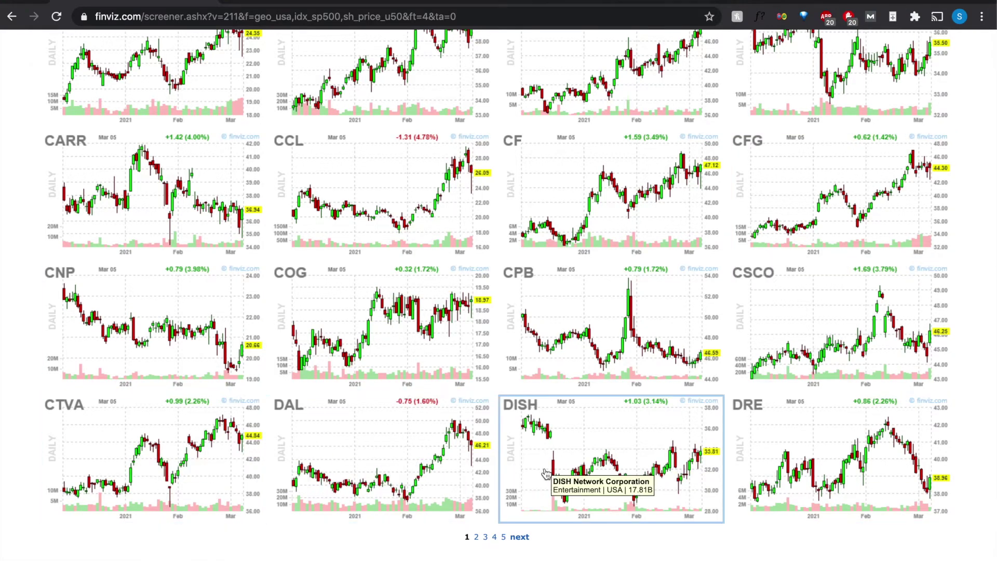
scroll(791, 465, "up", 6)
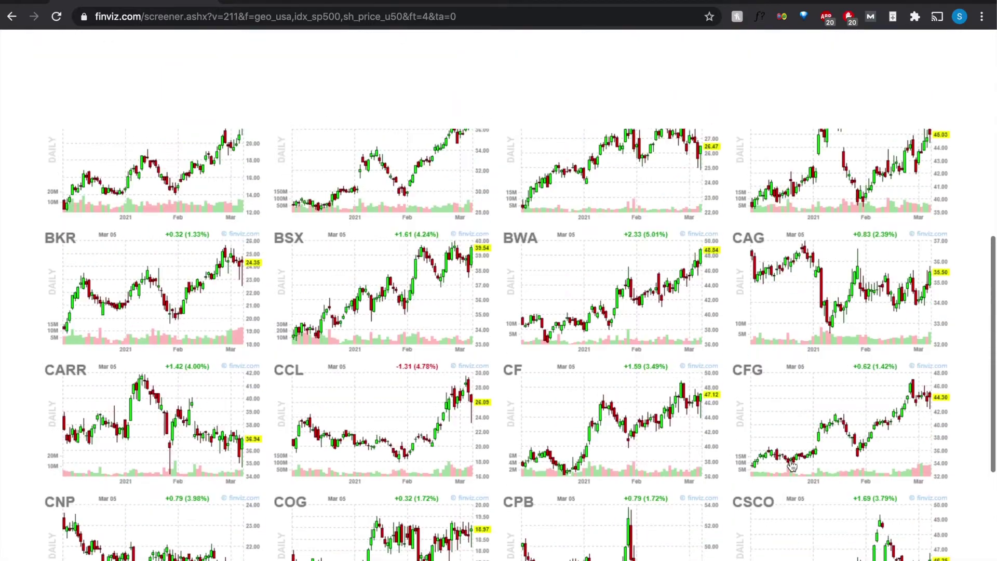
scroll(791, 465, "up", 7)
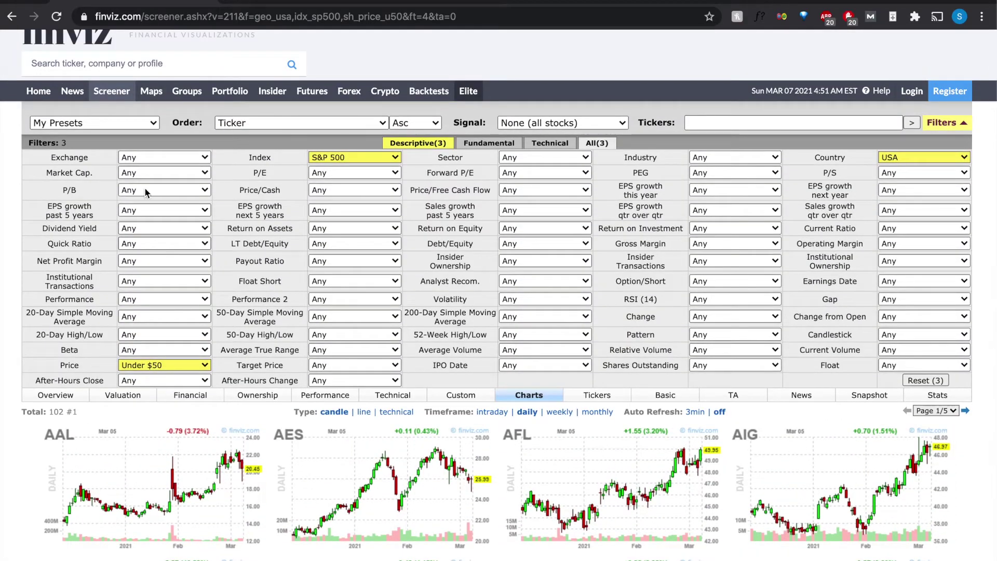
- Start an unfiltered screener and restrict it to the previously entered ticker list beginning with AMCR EPD BEN T XOM WBA O RTX CVX
left_click(110, 97)
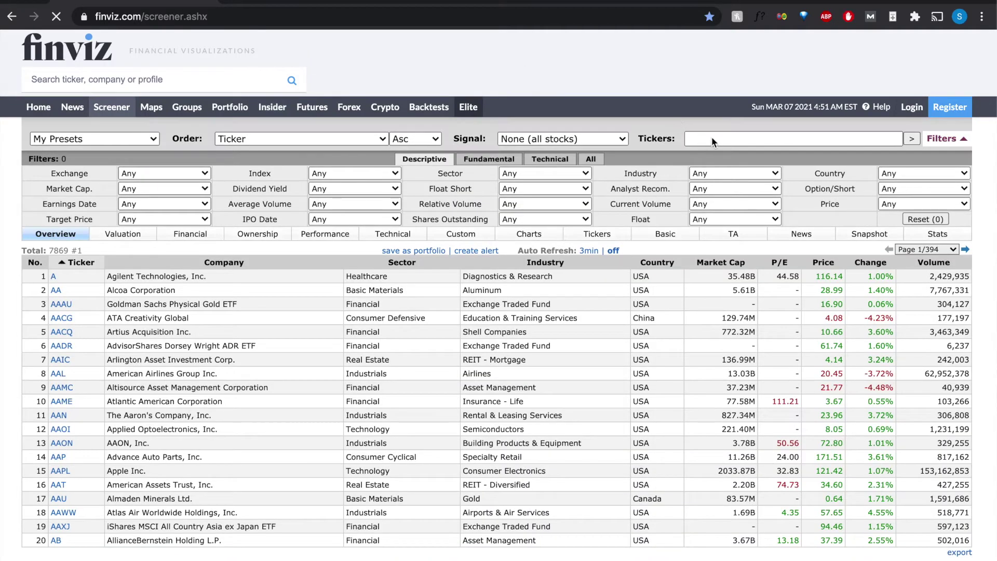
left_click(712, 138)
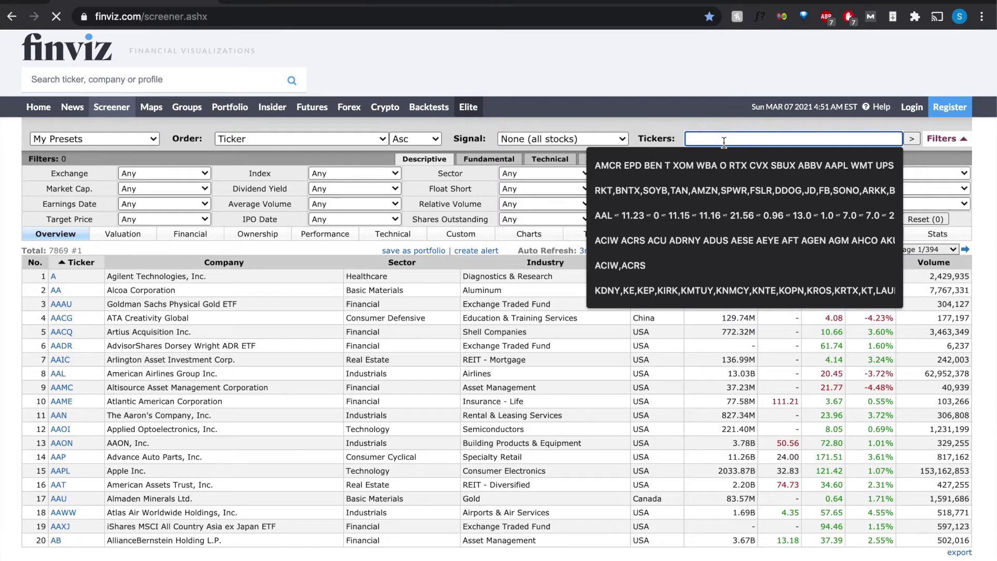
left_click(722, 157)
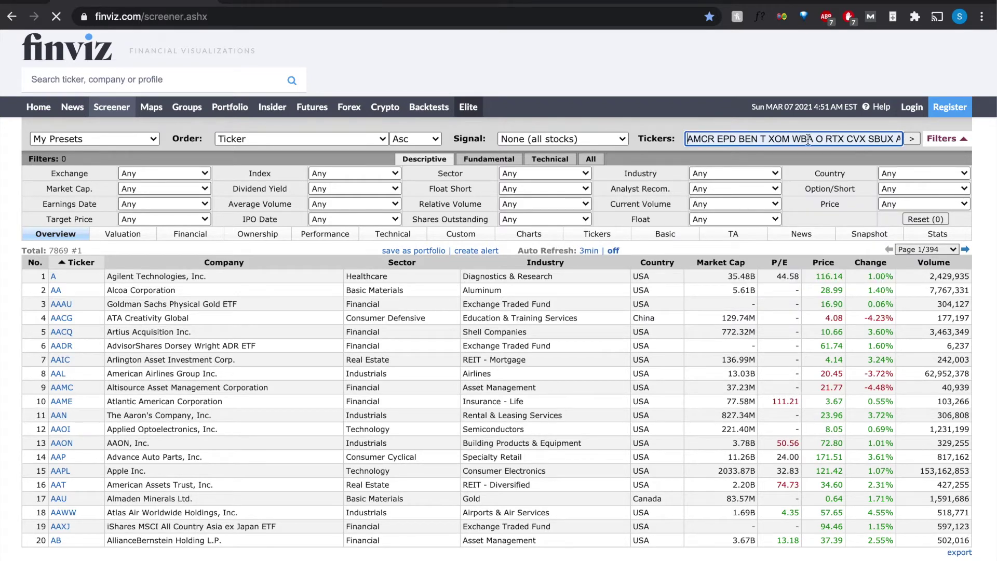
left_click_drag(809, 138, 898, 133)
left_click(886, 136)
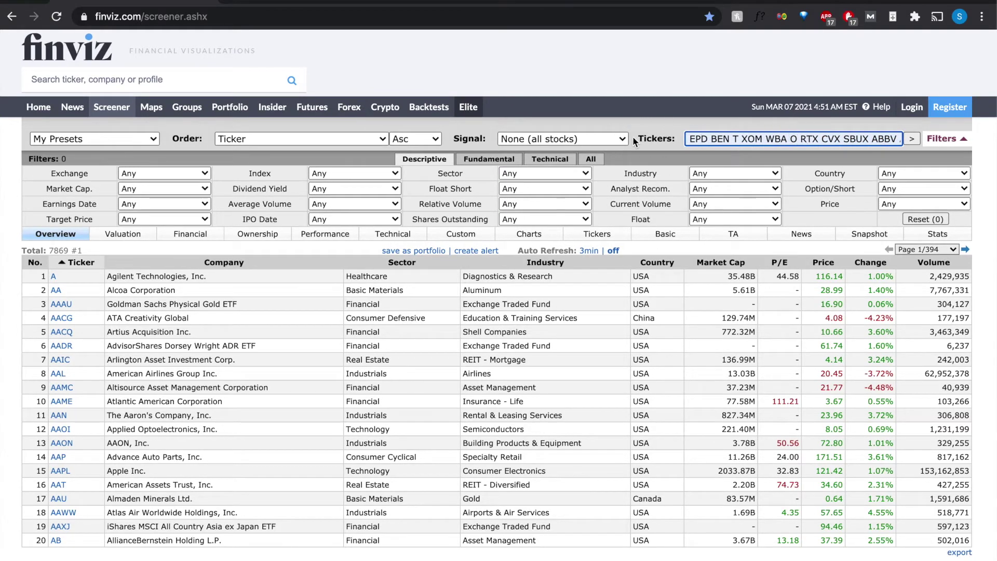
left_click(688, 139)
type("AMCR")
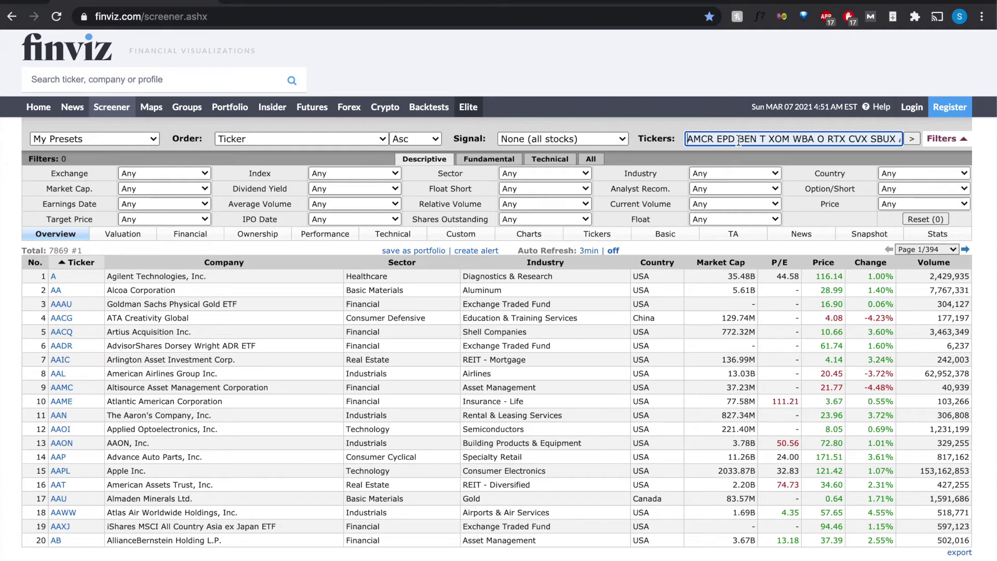
left_click(912, 140)
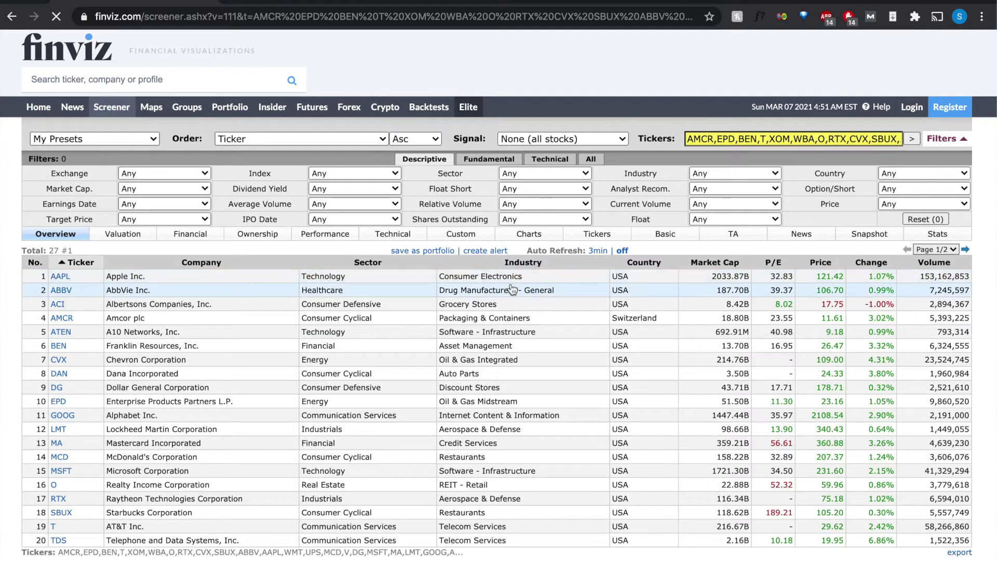
- Show the listed tickers in the Charts view as candle charts and look through the first page
left_click(534, 240)
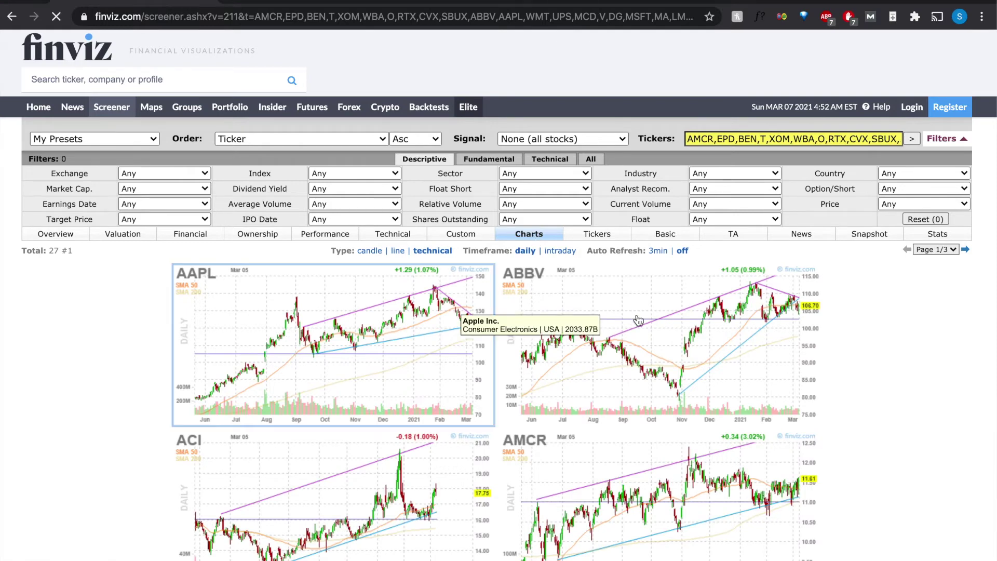
left_click(368, 252)
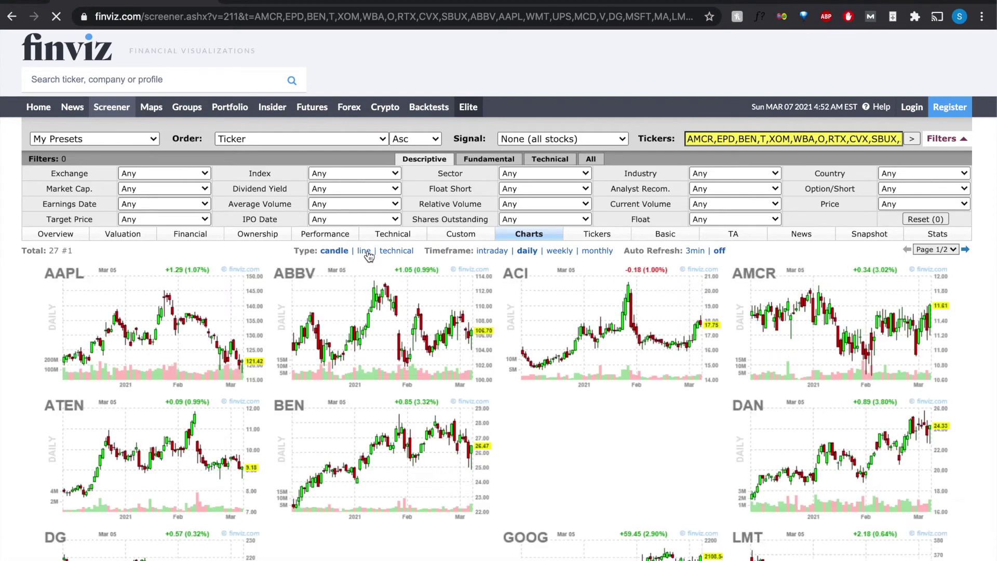
scroll(516, 392, "down", 10)
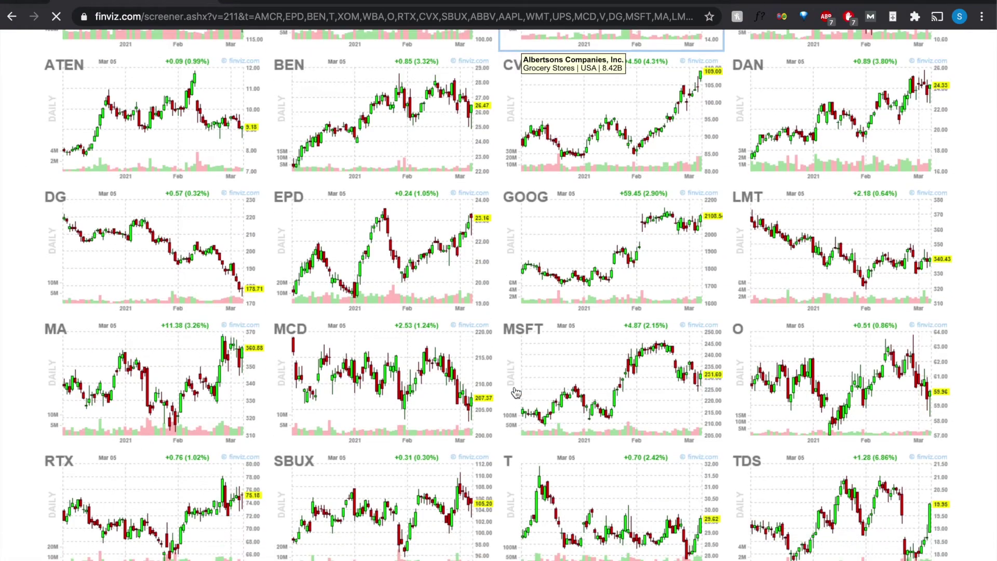
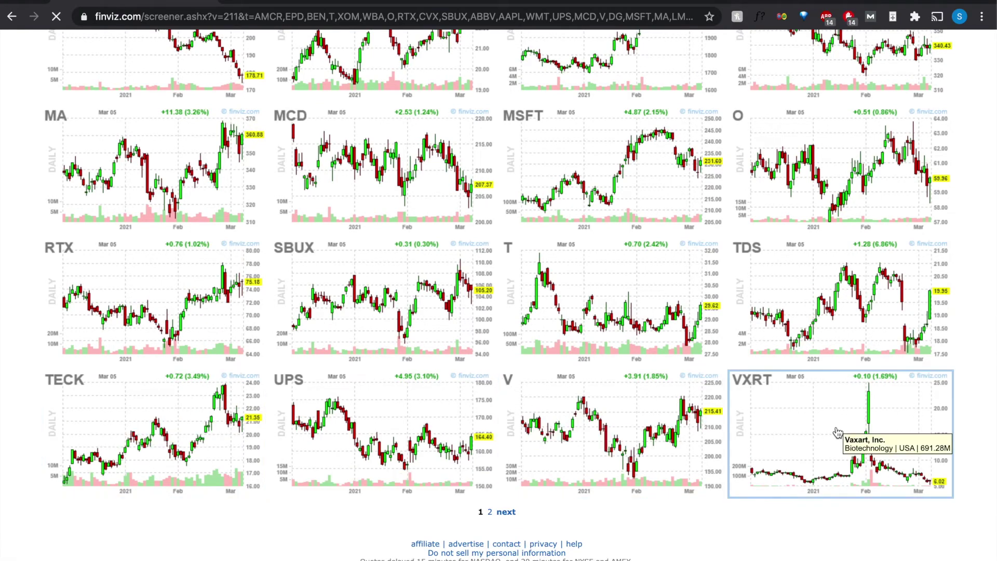
scroll(831, 434, "up", 7)
scroll(574, 193, "up", 2)
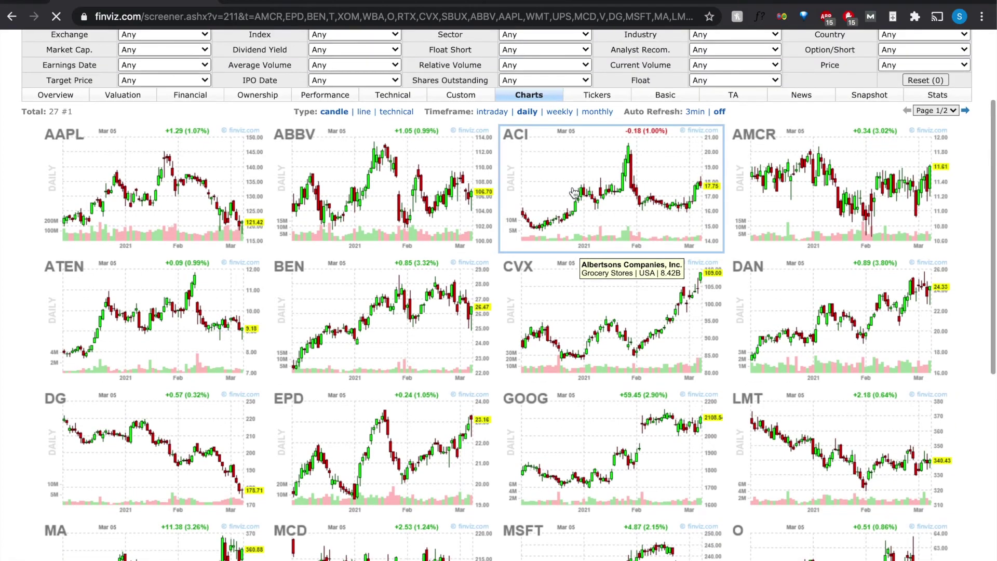
- Look over the daily candle charts from AAPL to LMT and display all filter categories above them
scroll(573, 193, "down", 1)
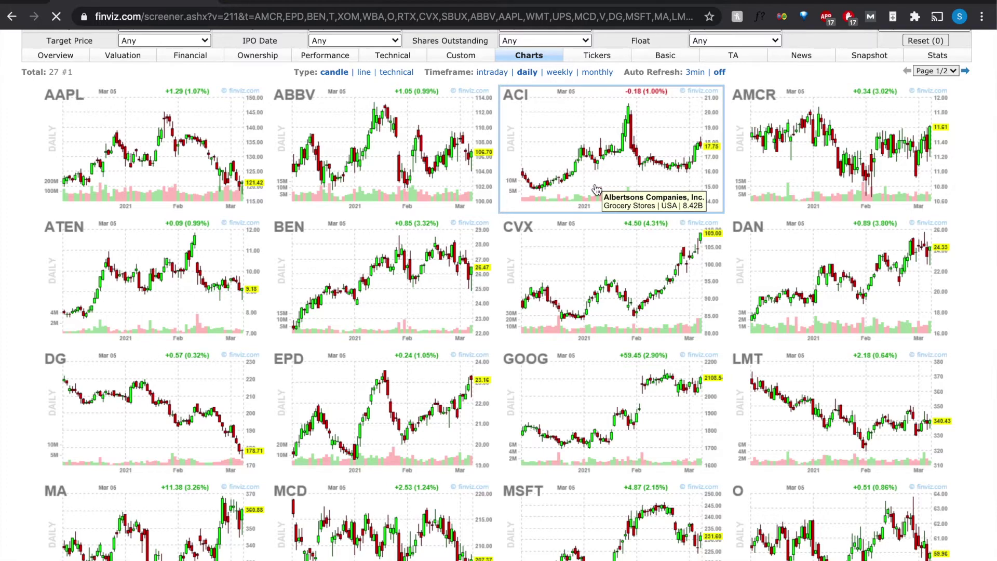
scroll(596, 189, "up", 4)
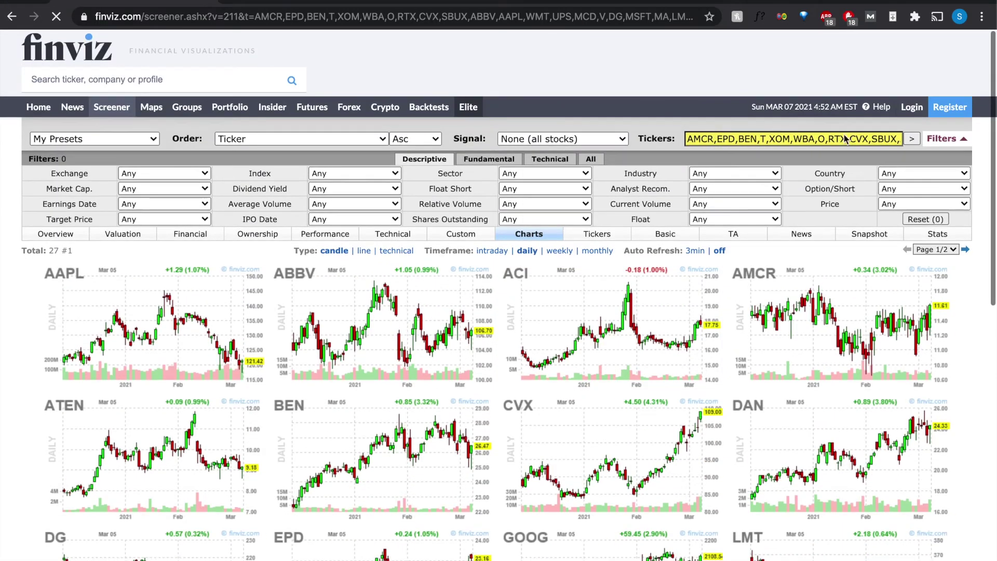
scroll(518, 309, "down", 1)
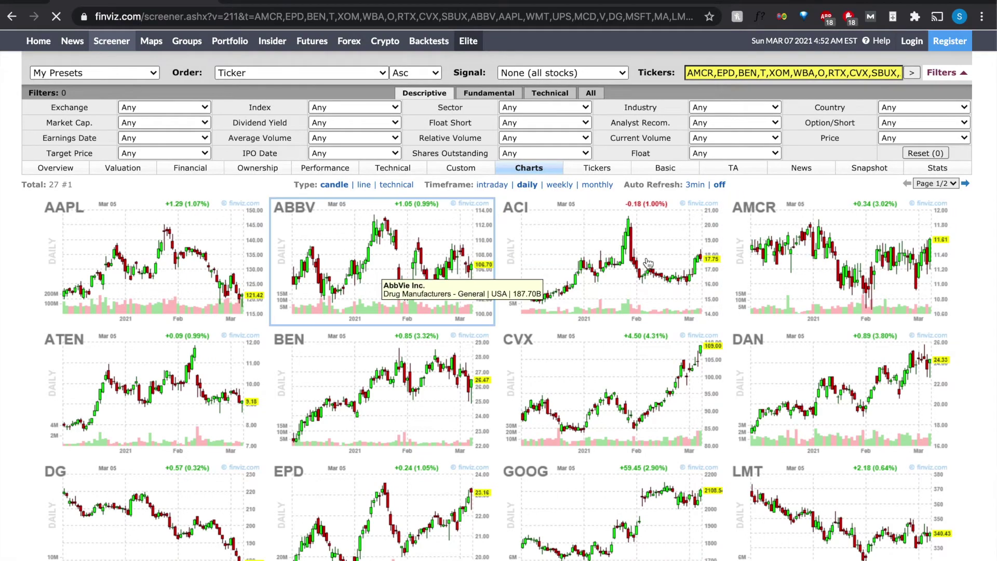
scroll(877, 318, "down", 1)
scroll(878, 317, "up", 2)
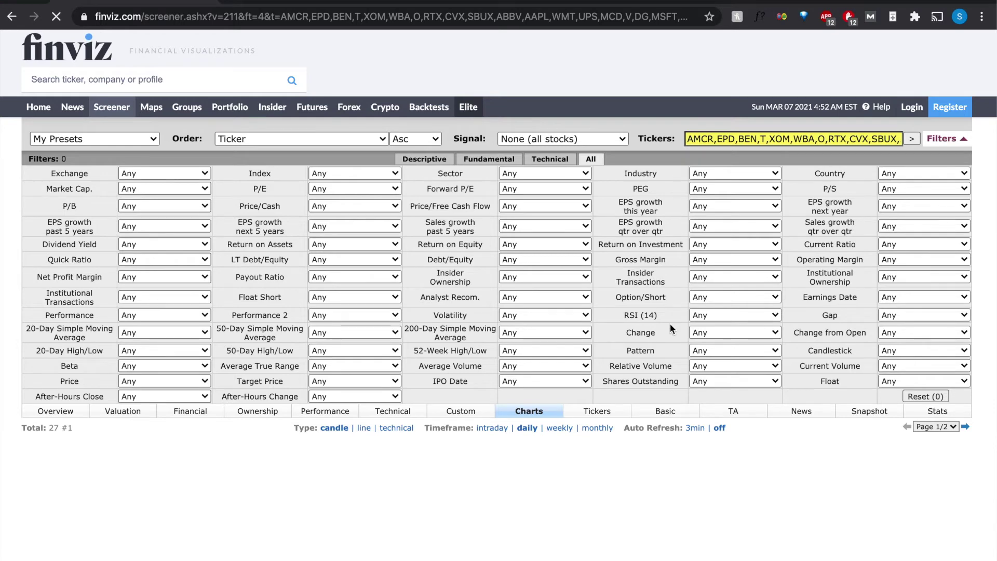
- Look through the remaining candle charts on the first page and go to the second page of the ticker list
scroll(670, 323, "down", 1)
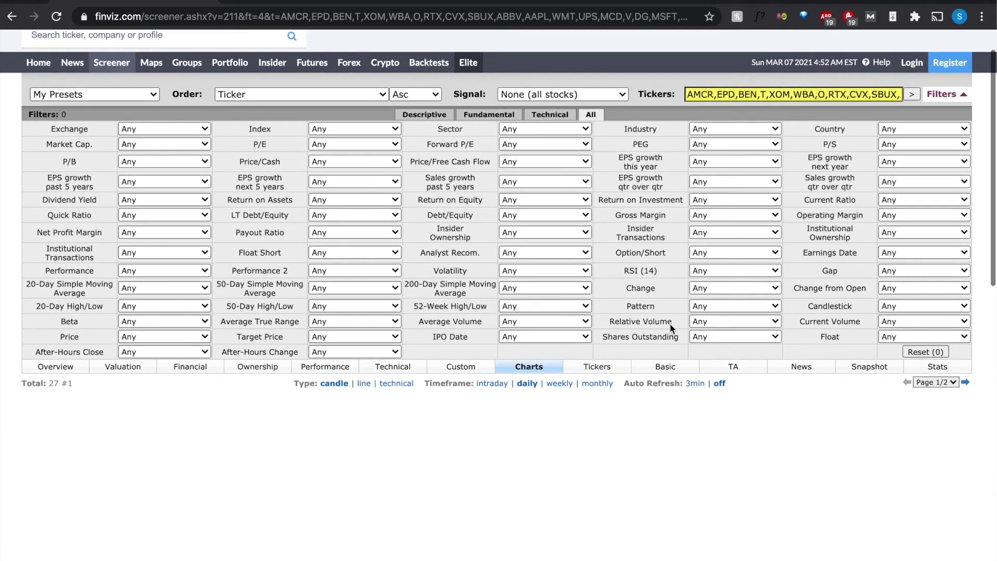
scroll(669, 327, "down", 5)
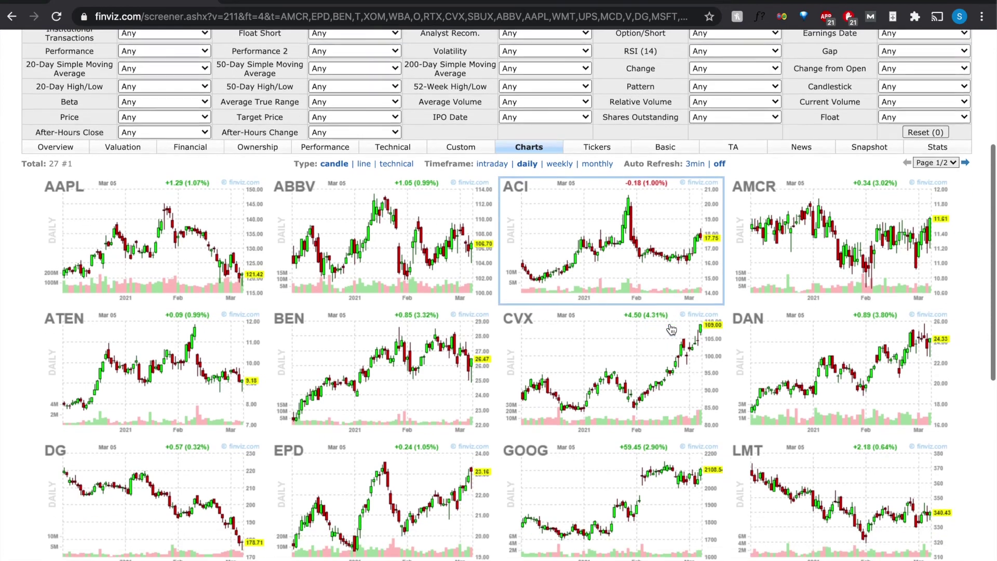
scroll(671, 329, "down", 2)
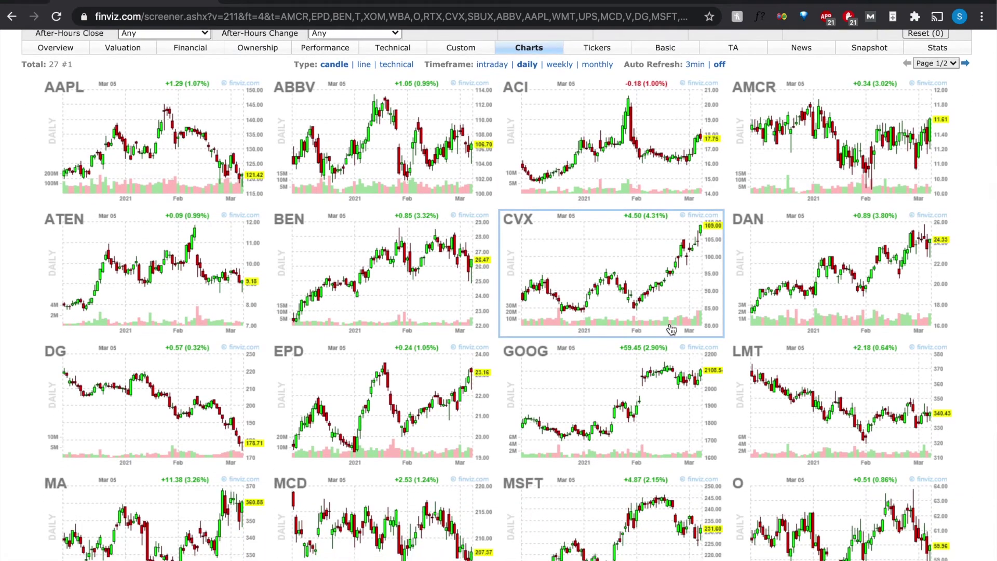
scroll(671, 329, "down", 1)
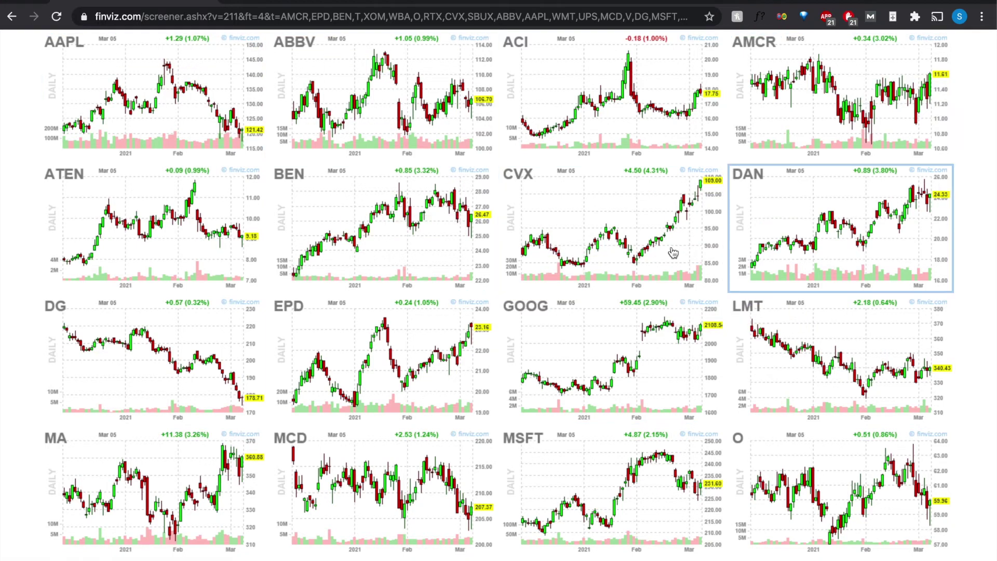
scroll(672, 253, "down", 6)
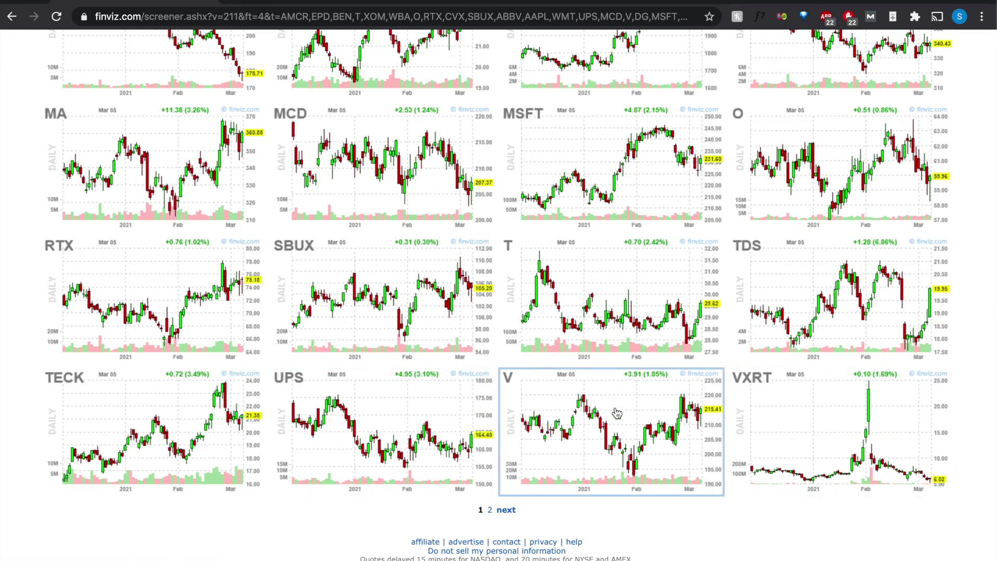
left_click(504, 511)
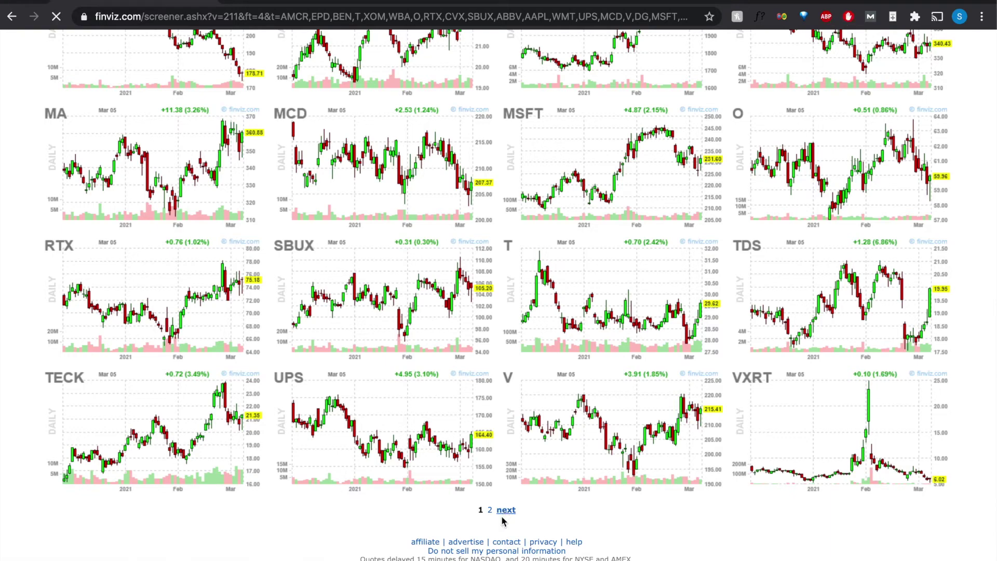
scroll(556, 323, "down", 1)
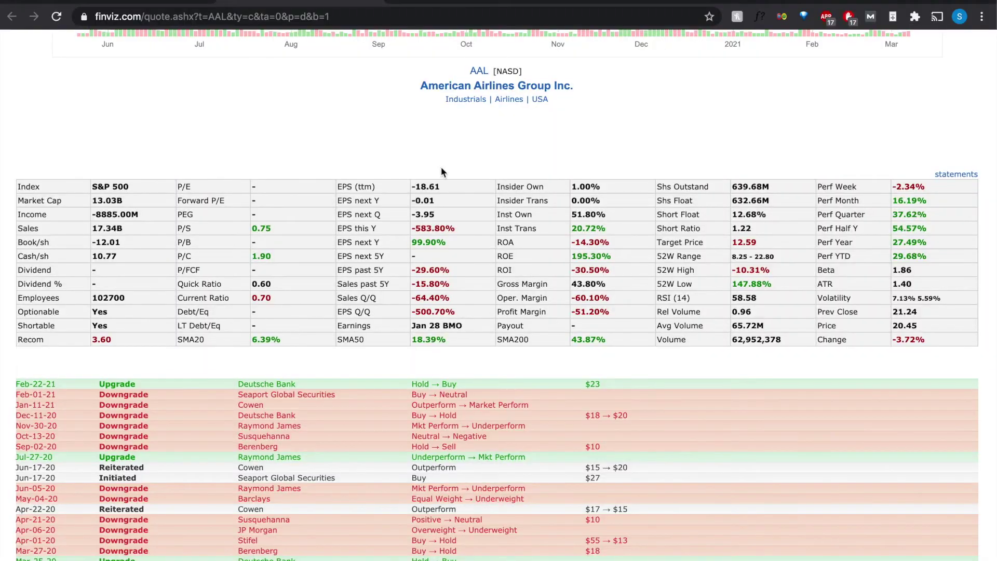
- Review the daily price chart on the AAL quote page and return to the ticker list's second charts page
scroll(440, 172, "up", 8)
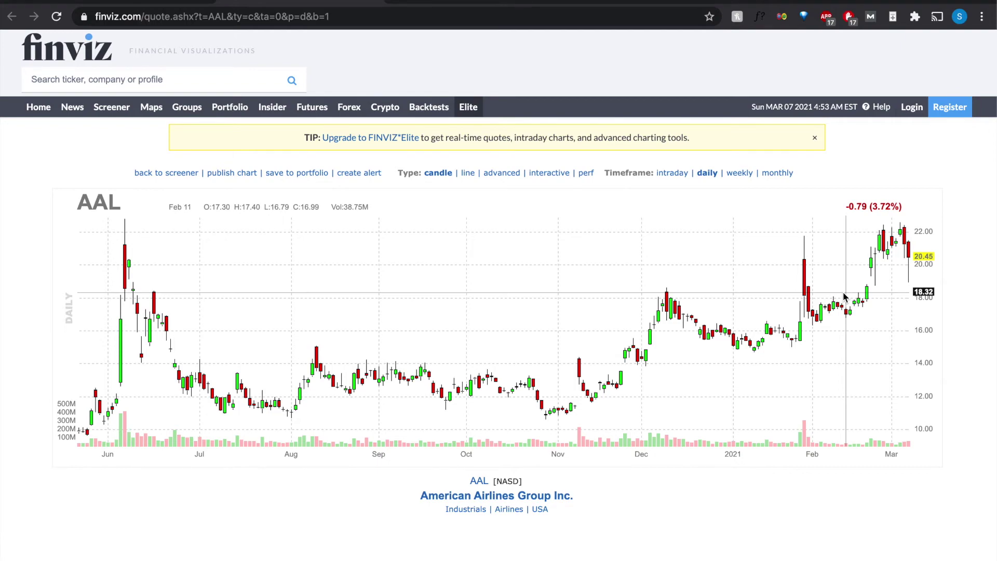
left_click(372, 3)
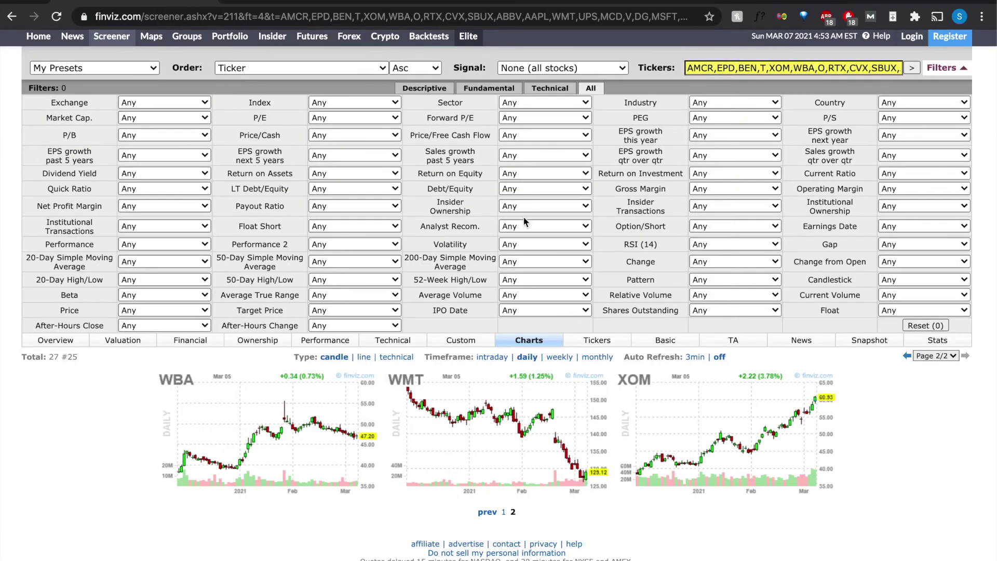
scroll(402, 85, "up", 2)
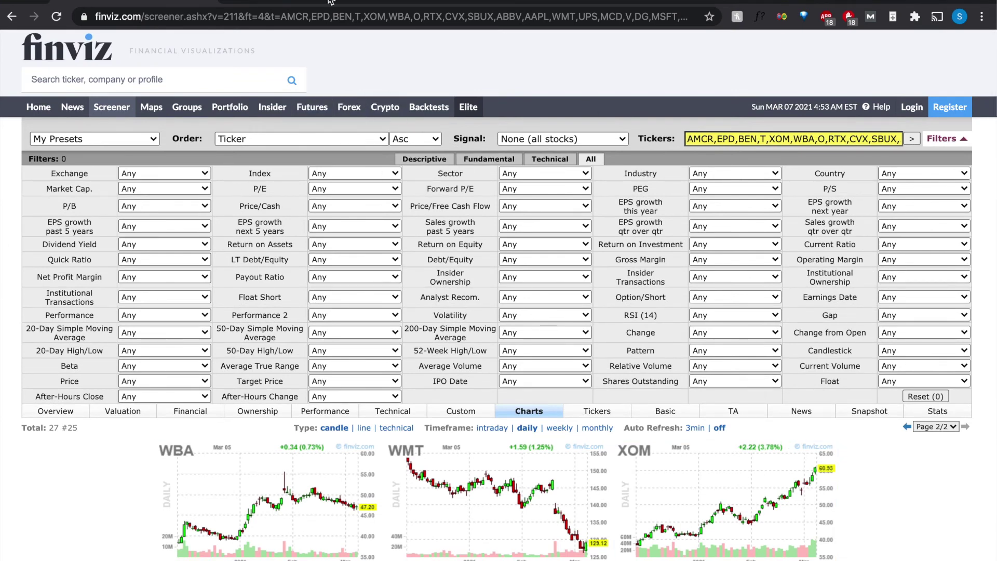
- Copy the web address of the ticker list's charts page and open it in a new browser tab
left_click(327, 16)
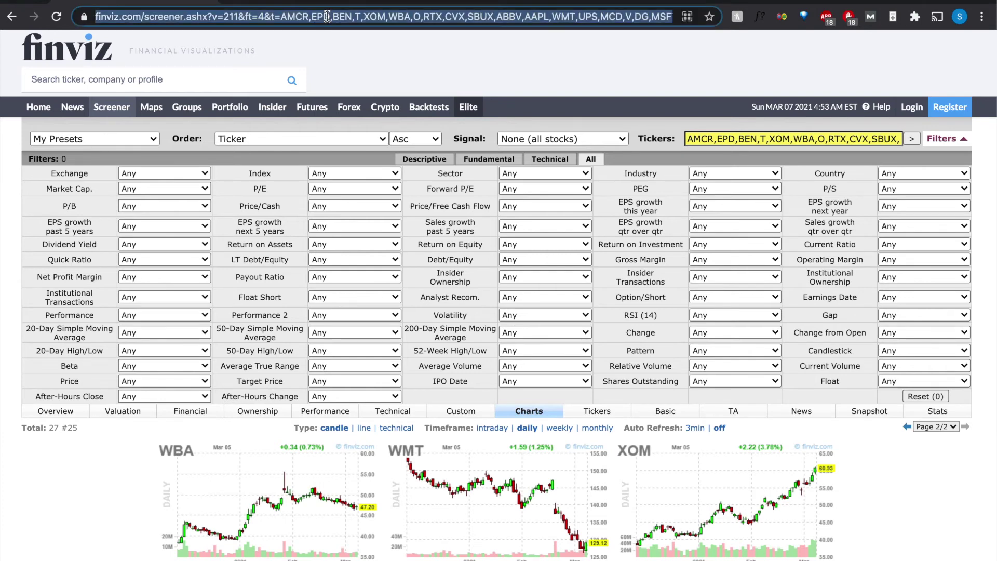
left_click(403, 2)
key("super+v")
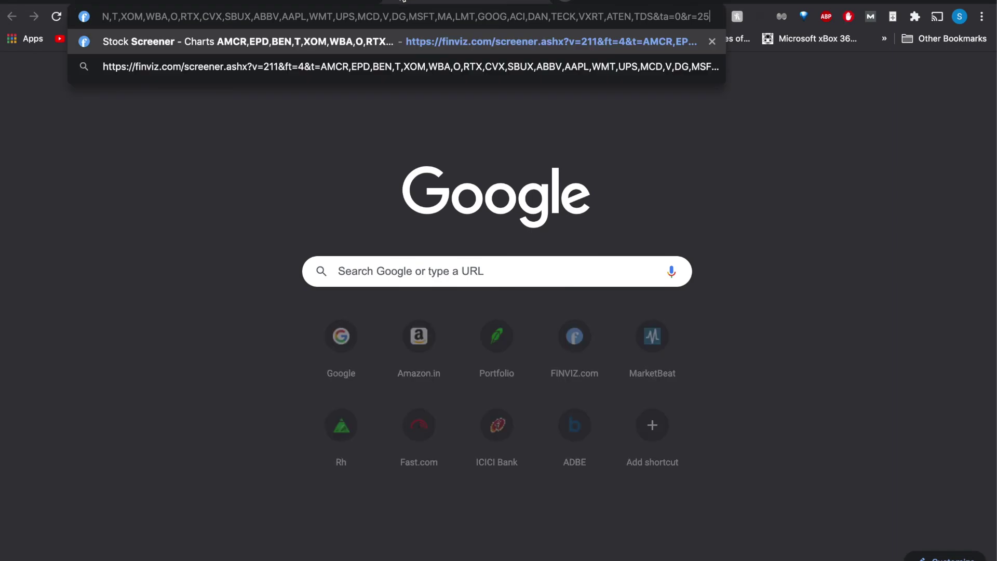
key("Return")
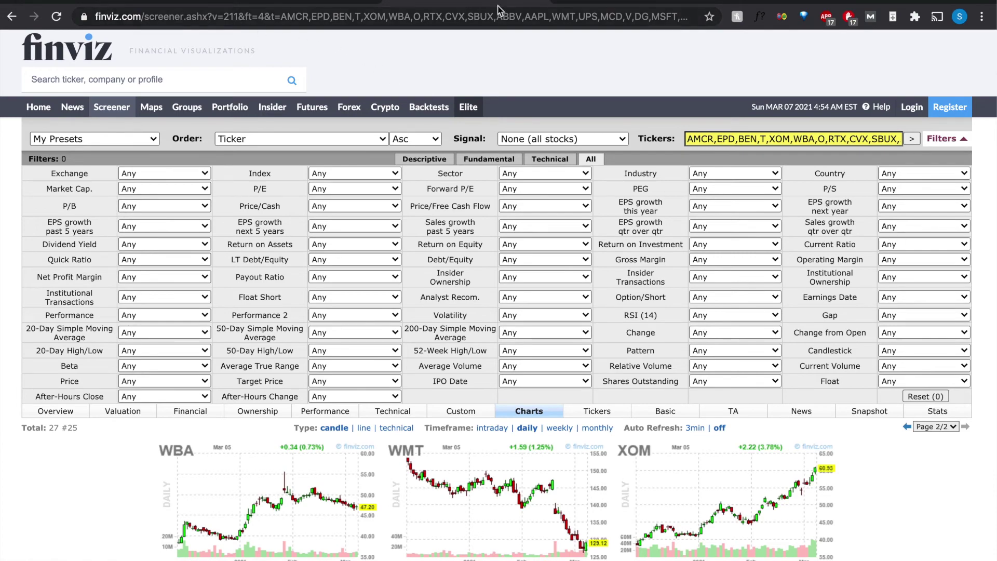
- Look over the WBA, WMT and XOM daily charts and return to the first page of the ticker list's charts
scroll(652, 218, "down", 3)
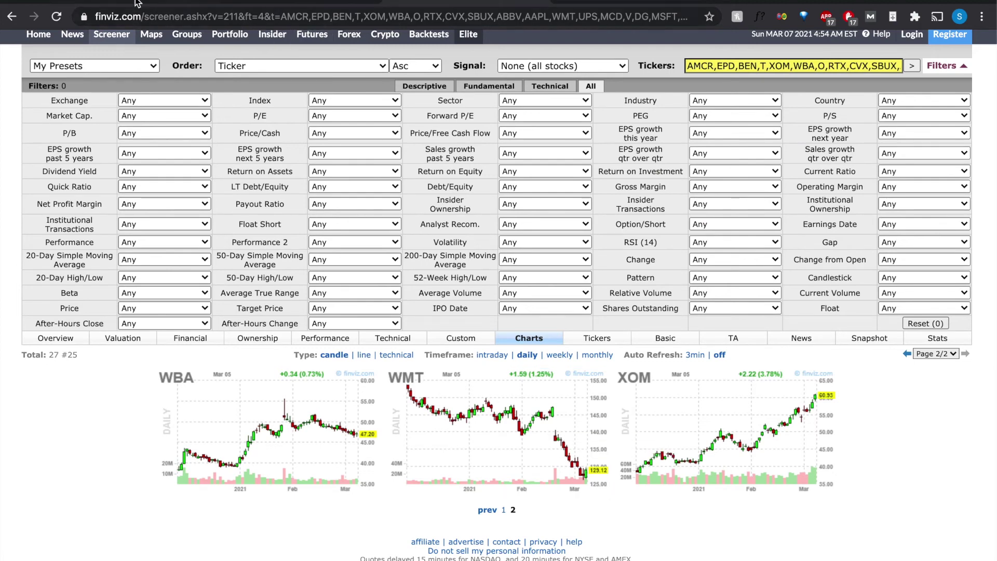
scroll(363, 39, "up", 3)
scroll(440, 41, "down", 3)
left_click(503, 511)
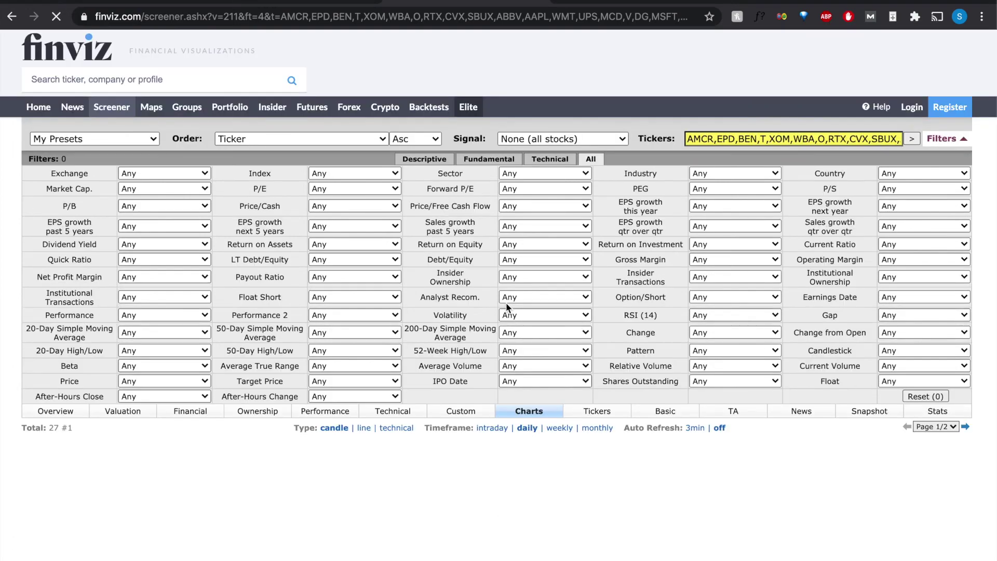
- Review the daily candle charts from AAPL to VXRT on the first page and return to the filters above them
scroll(507, 308, "down", 4)
scroll(508, 308, "down", 5)
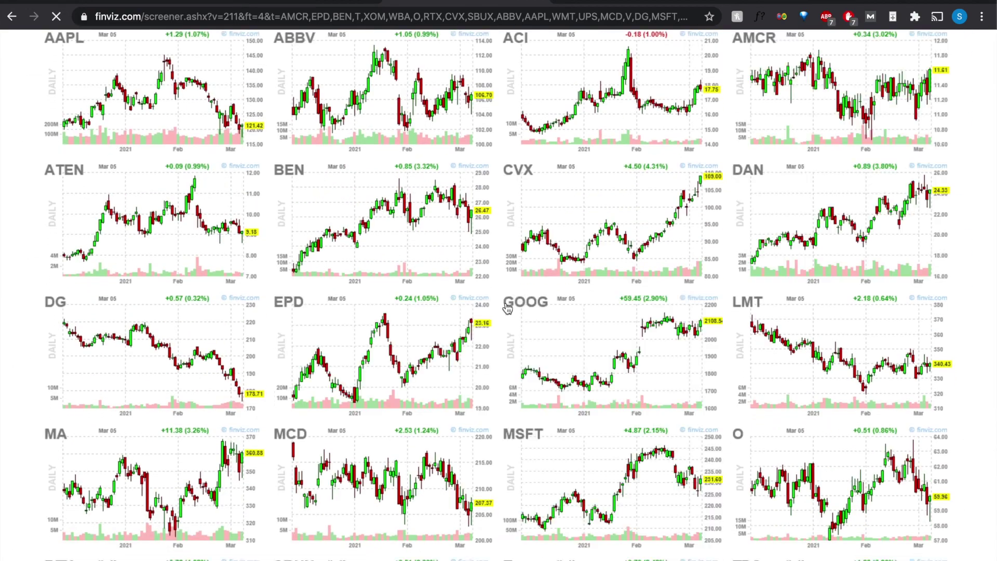
scroll(507, 308, "down", 6)
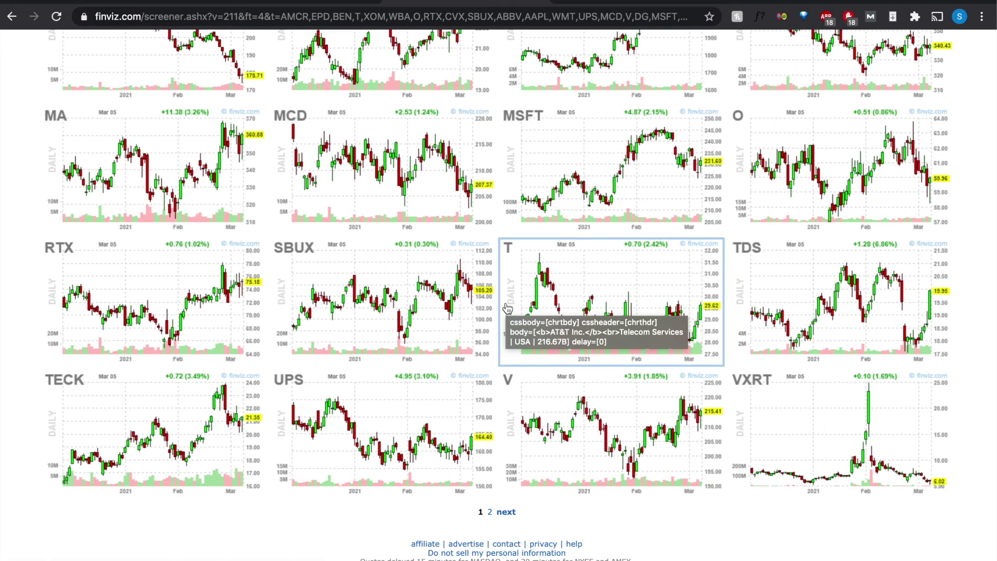
scroll(535, 177, "up", 4)
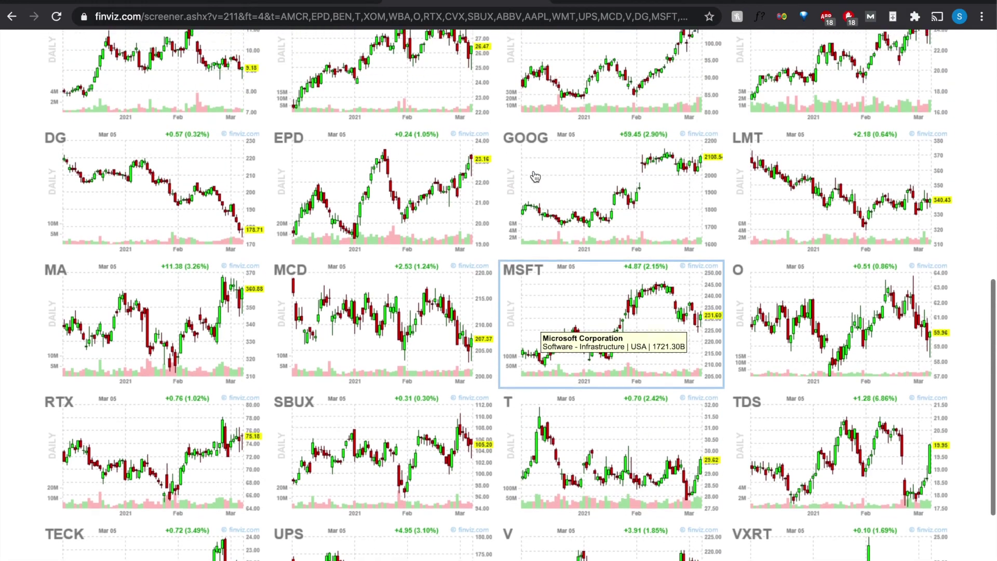
scroll(535, 177, "up", 3)
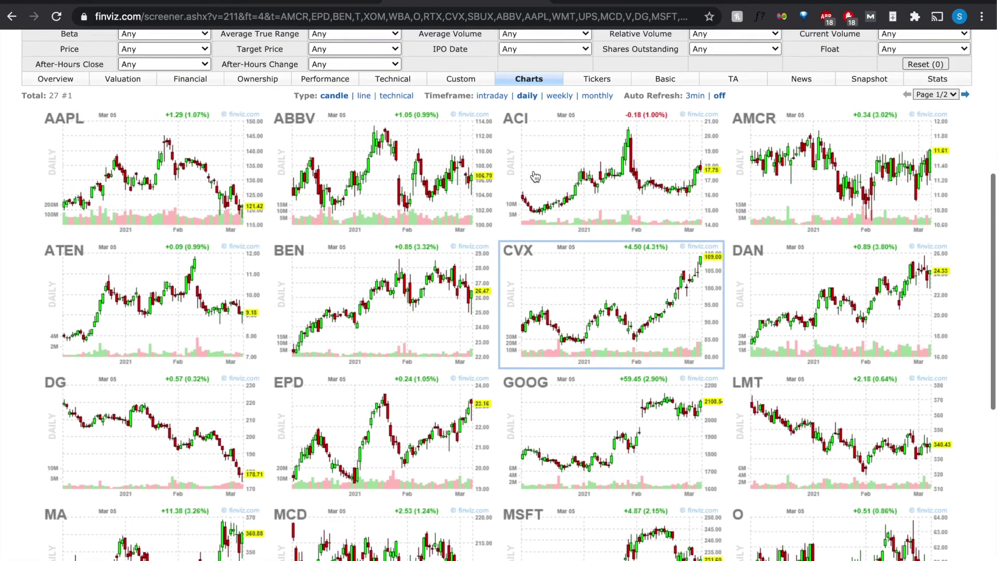
mouse_move(535, 176)
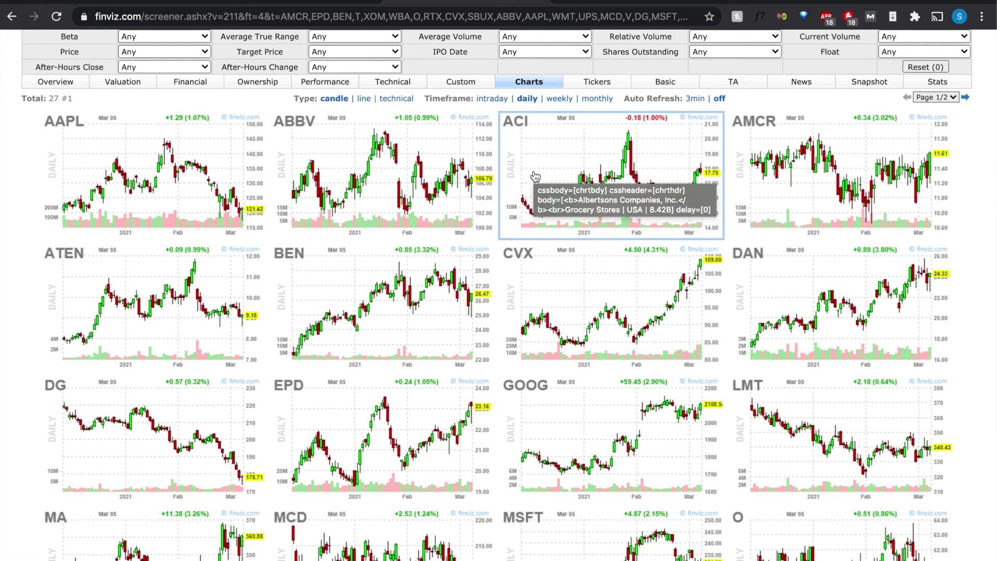
scroll(696, 386, "down", 3)
scroll(696, 385, "down", 3)
scroll(697, 385, "down", 2)
scroll(696, 385, "up", 12)
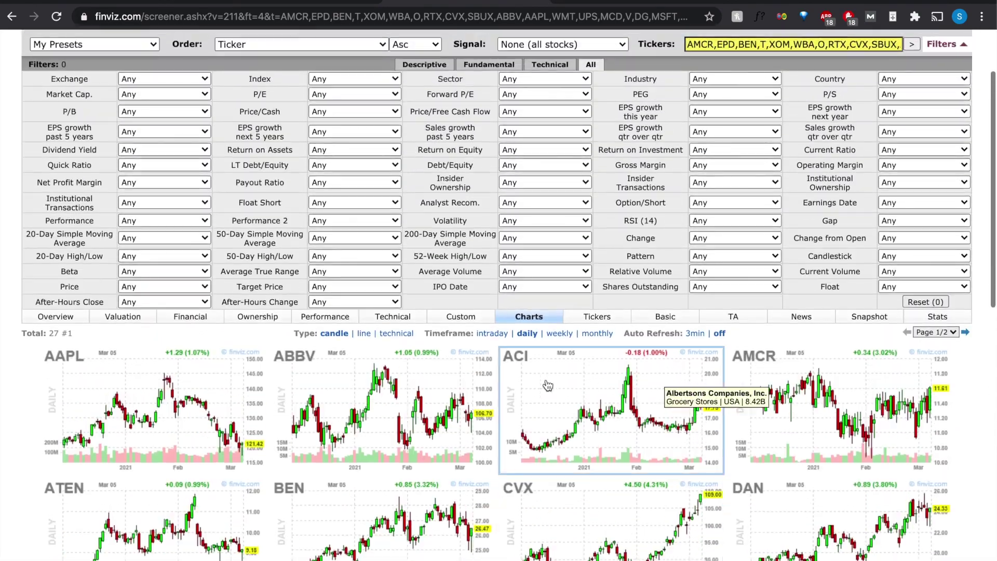